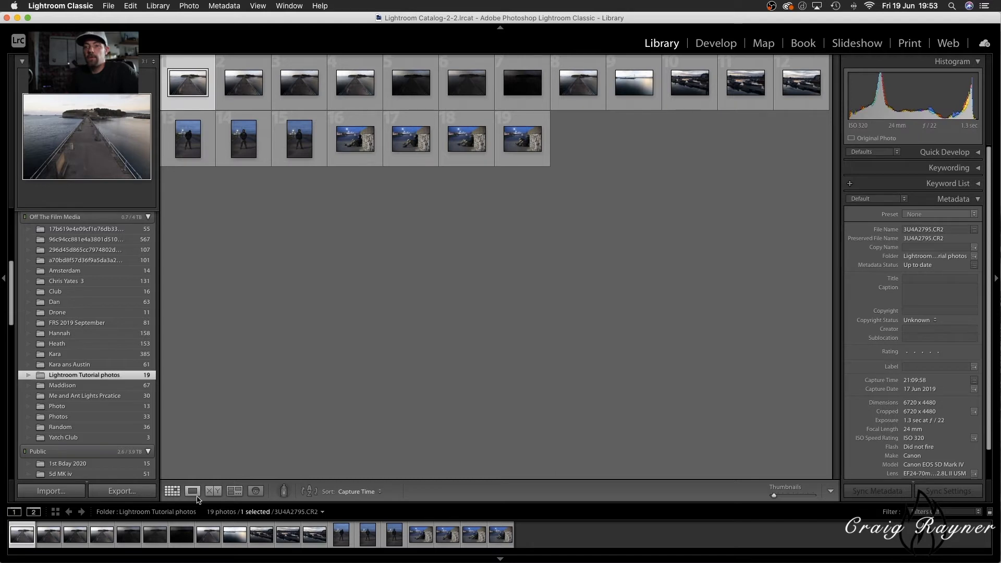
# Open the first pier photo in Loupe view and compare it with the next shots.
pyautogui.click(193, 491)
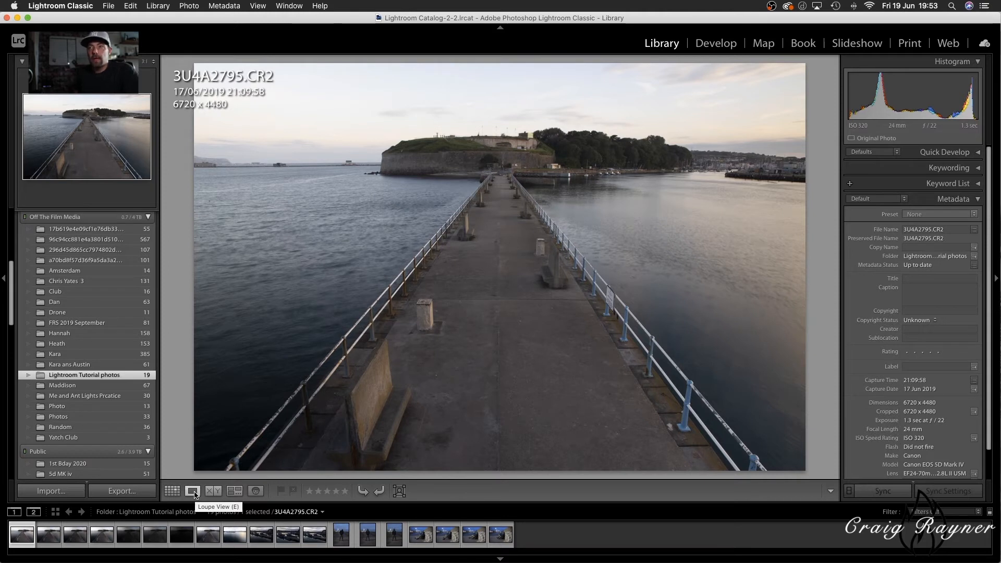
pyautogui.press('Right')
pyautogui.press('Right')
pyautogui.press('Left')
pyautogui.press('Left')
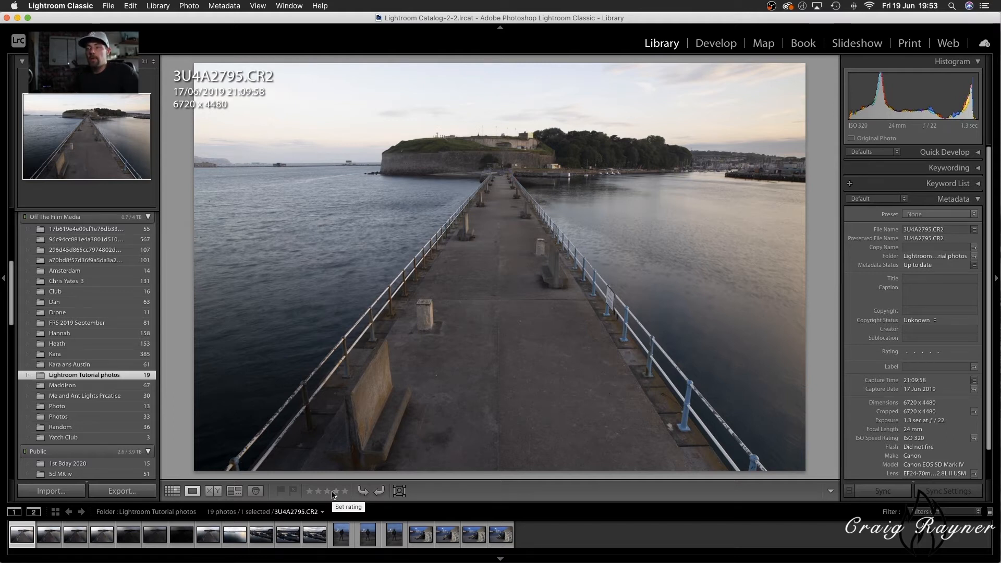
# Rate each of the first three pier photos two stars.
pyautogui.press('2')
pyautogui.press('Right')
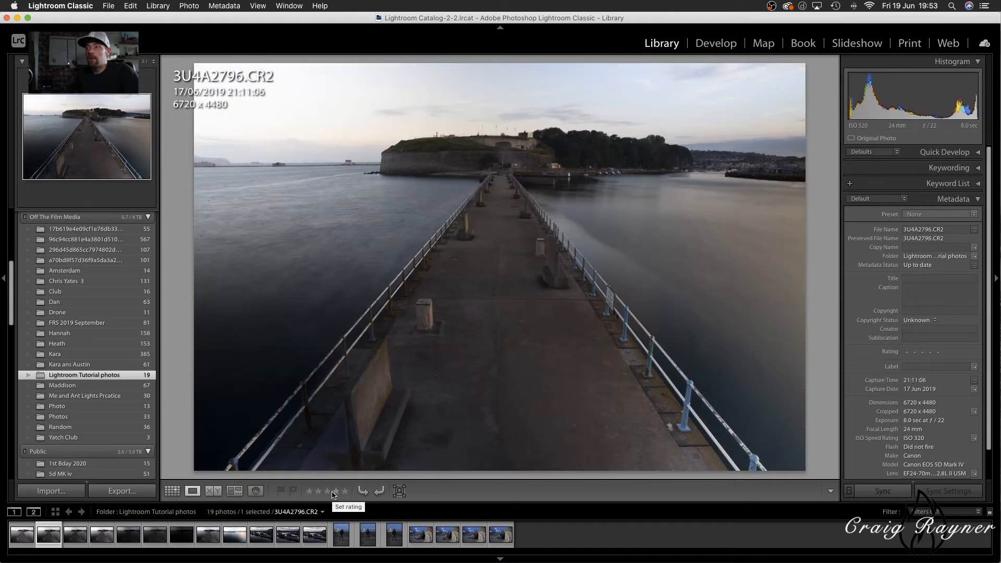
pyautogui.press('Right')
pyautogui.press('Left')
pyautogui.press('2')
pyautogui.press('Right')
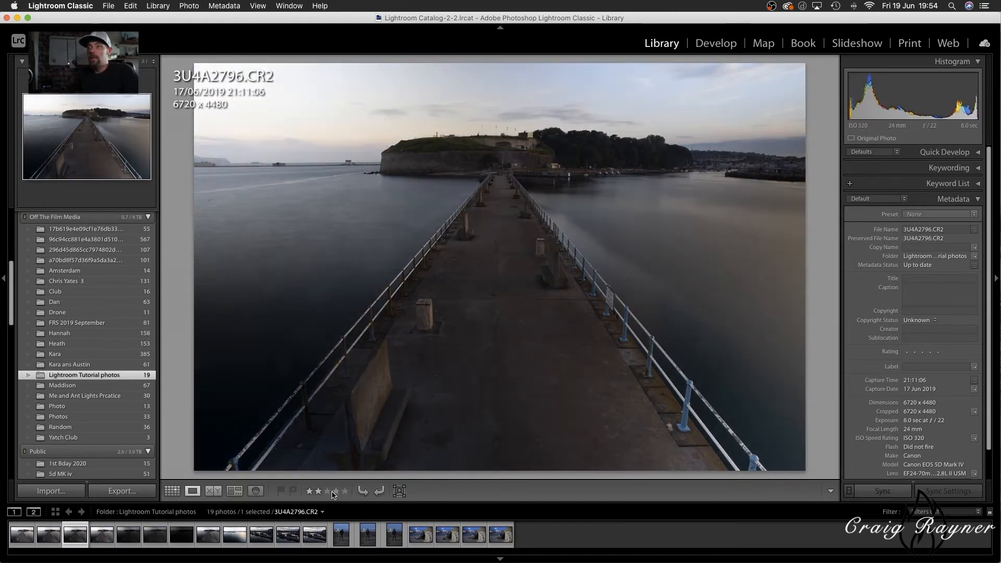
pyautogui.press('2')
pyautogui.press('2')
pyautogui.press('Right')
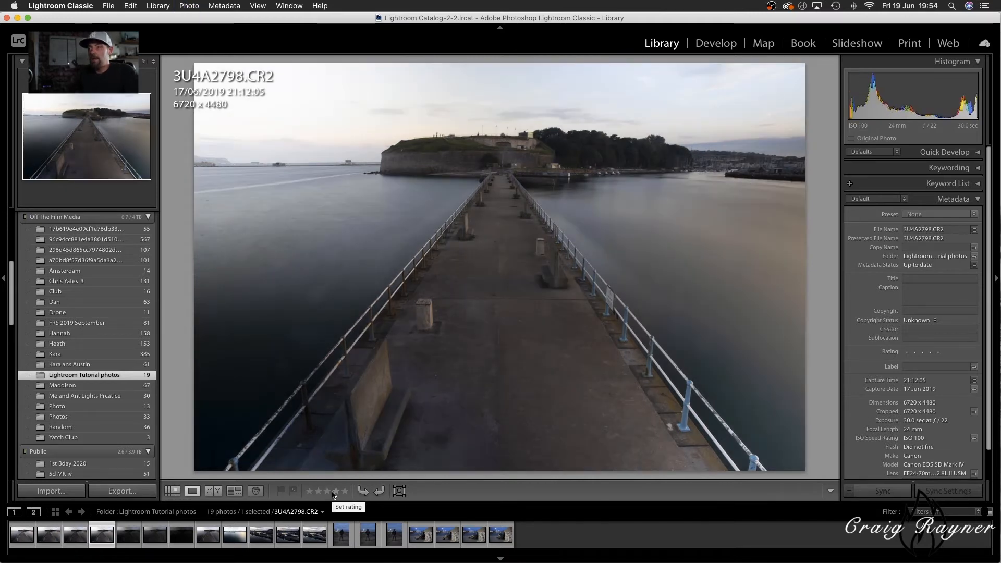
# Rate the fourth pier photo five stars and set the dark, underexposed pier shots to a rating of 0.
pyautogui.press('5')
pyautogui.press('Right')
pyautogui.press('0')
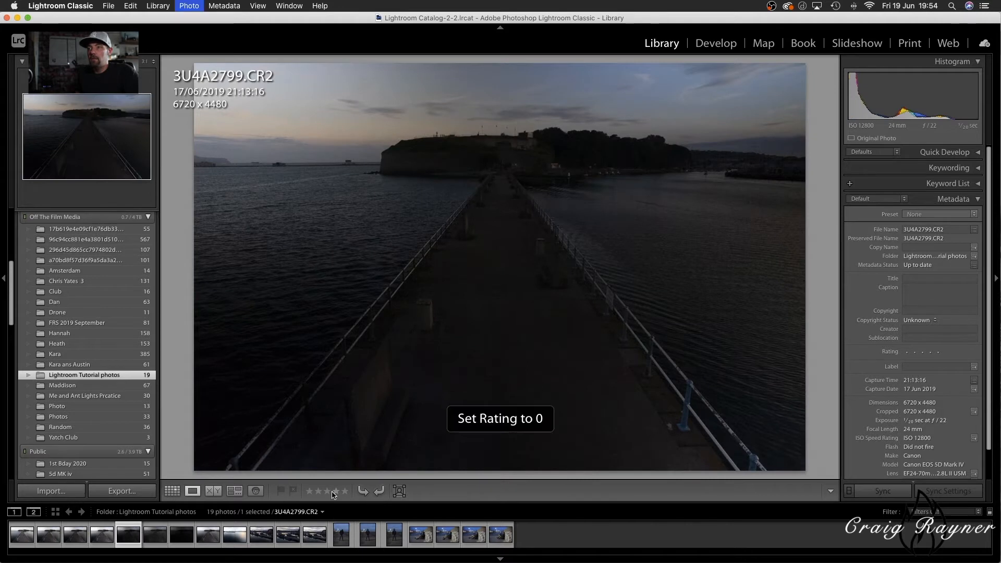
pyautogui.press('Right')
pyautogui.press('0')
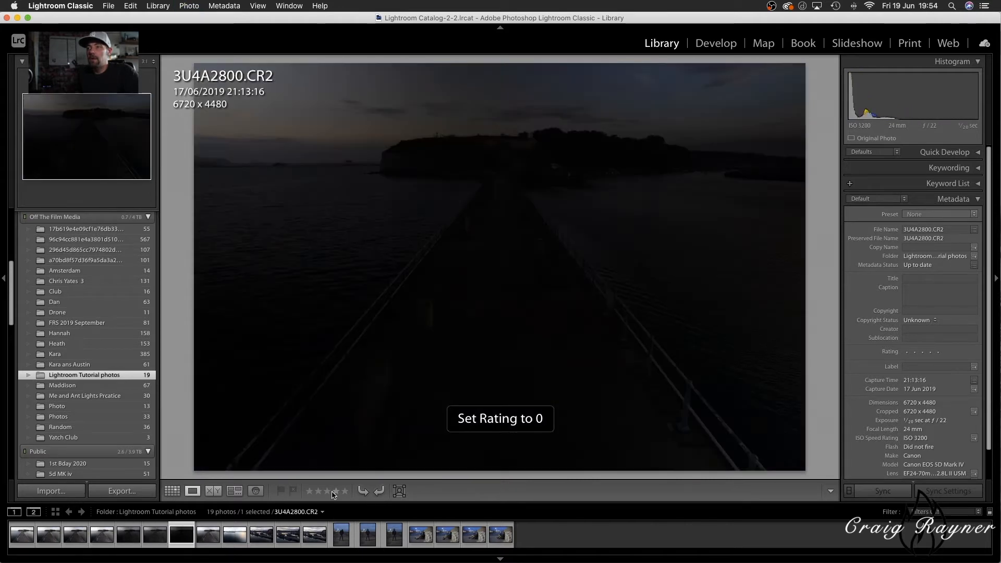
# Rate the eighth photo, the last pier shot, two stars and the ninth photo five stars.
pyautogui.press('Right')
pyautogui.press('2')
pyautogui.press('Right')
pyautogui.press('5')
pyautogui.press('Right')
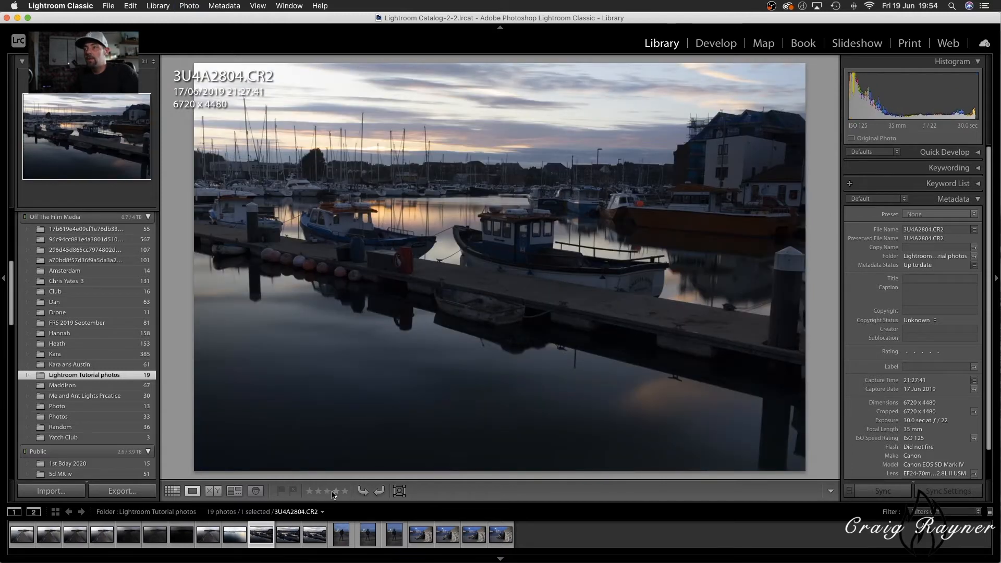
# Rate the first harbour boat photo five stars and the other two boat photos four stars.
pyautogui.press('5')
pyautogui.press('Right')
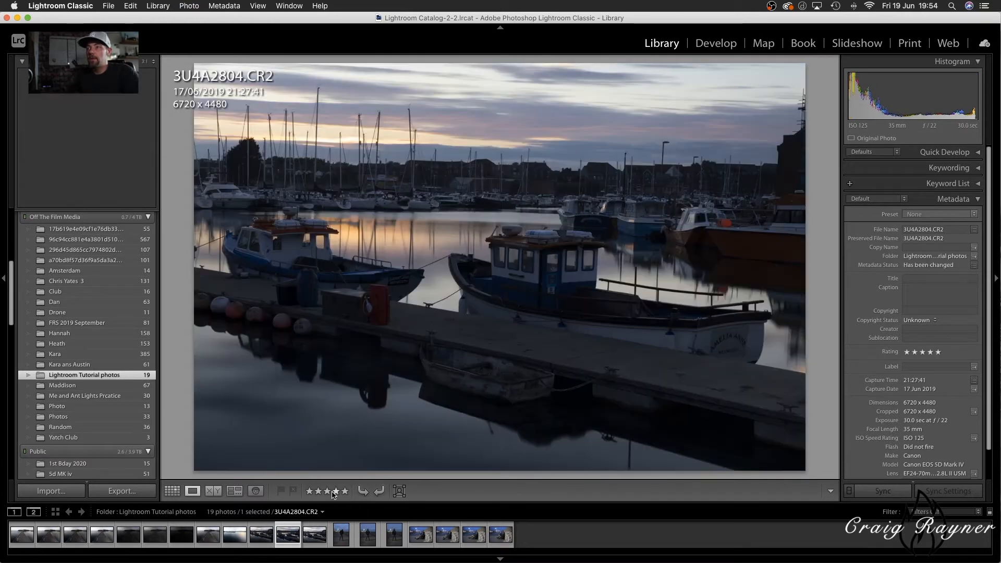
pyautogui.press('4')
pyautogui.press('Right')
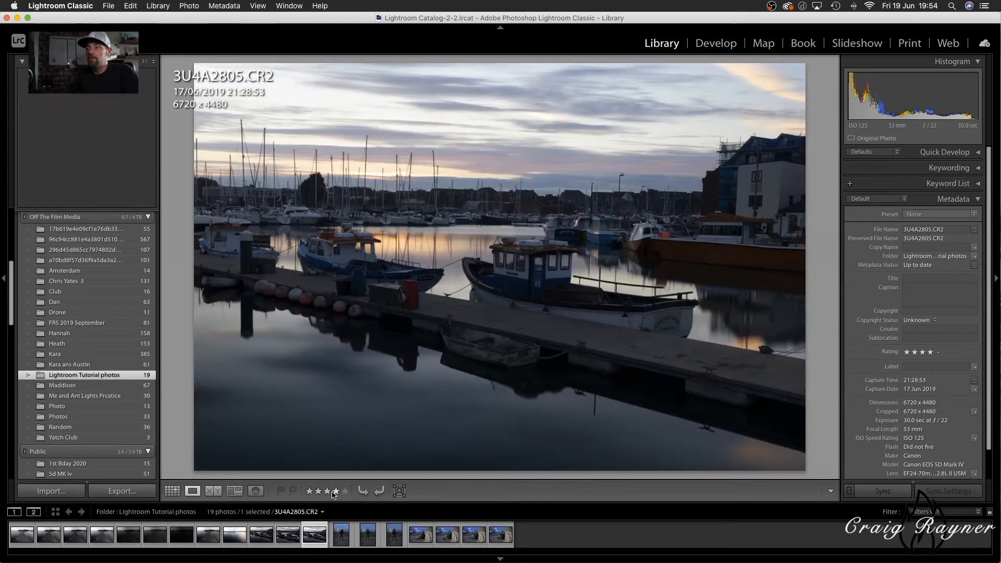
pyautogui.press('4')
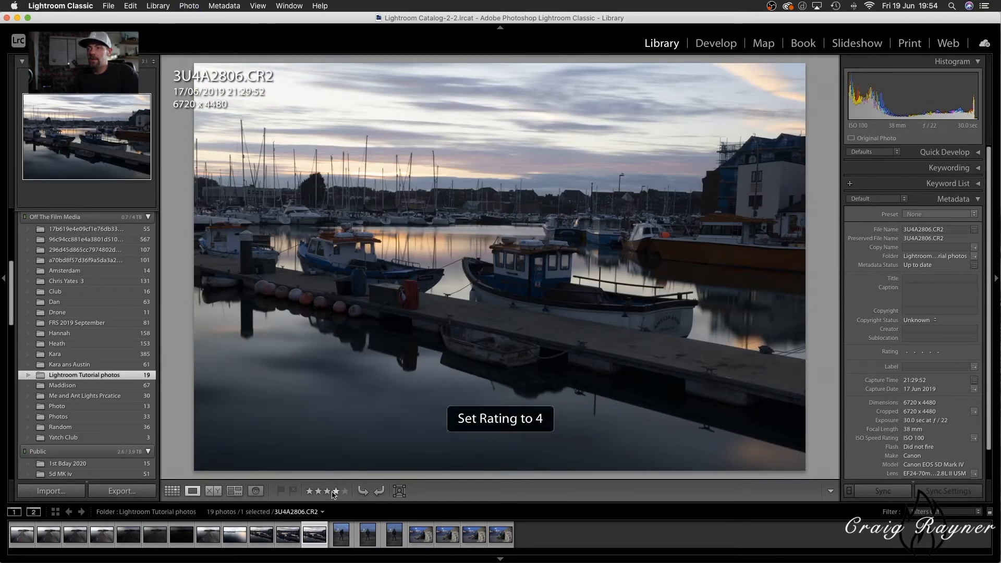
pyautogui.press('Right')
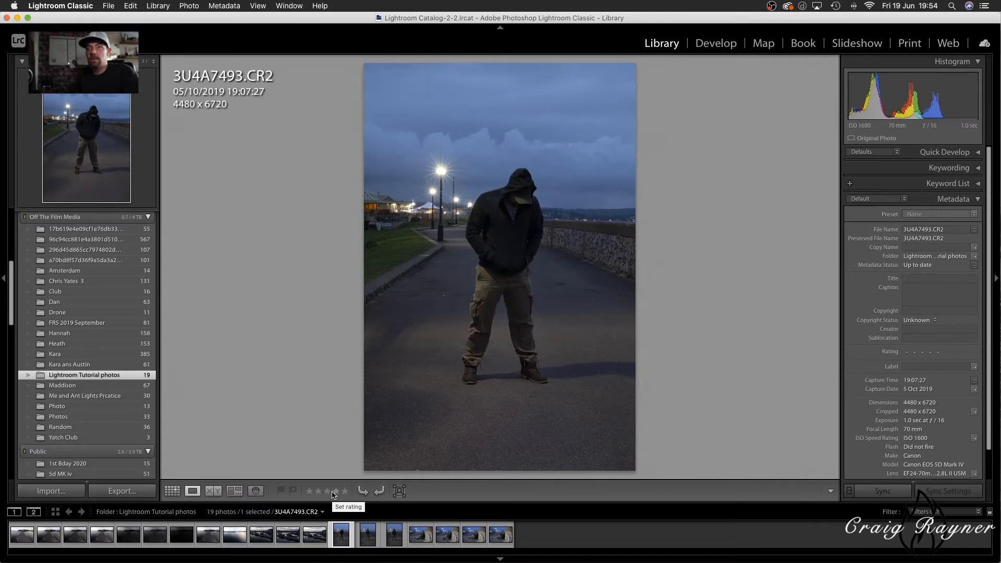
# Rate the three standing portraits of the hooded man four, five and four stars in order.
pyautogui.press('4')
pyautogui.press('Right')
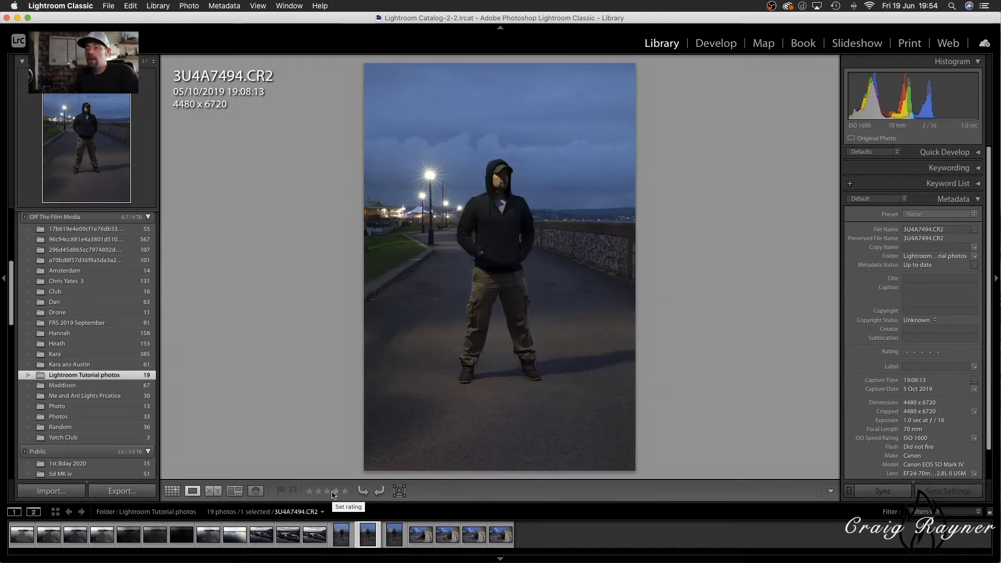
pyautogui.press('5')
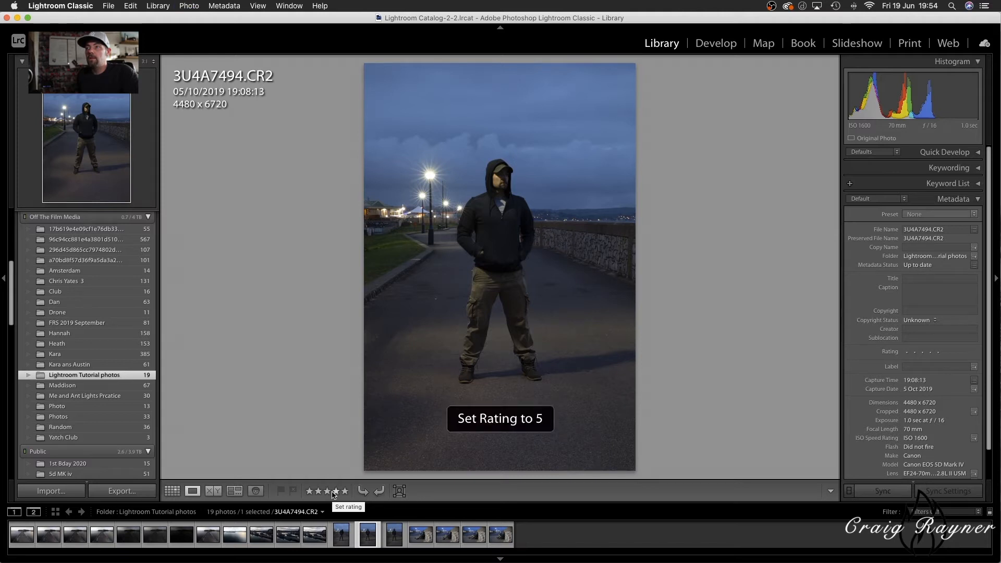
pyautogui.press('Right')
pyautogui.press('4')
pyautogui.press('Right')
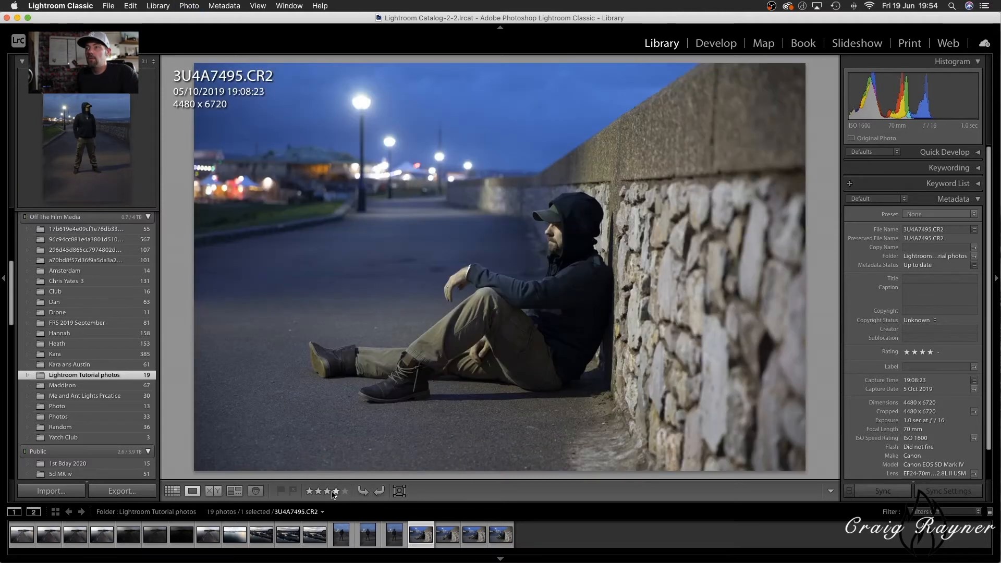
# Rate the first two photos of the man sitting against the stone wall five stars each.
pyautogui.press('5')
pyautogui.press('Right')
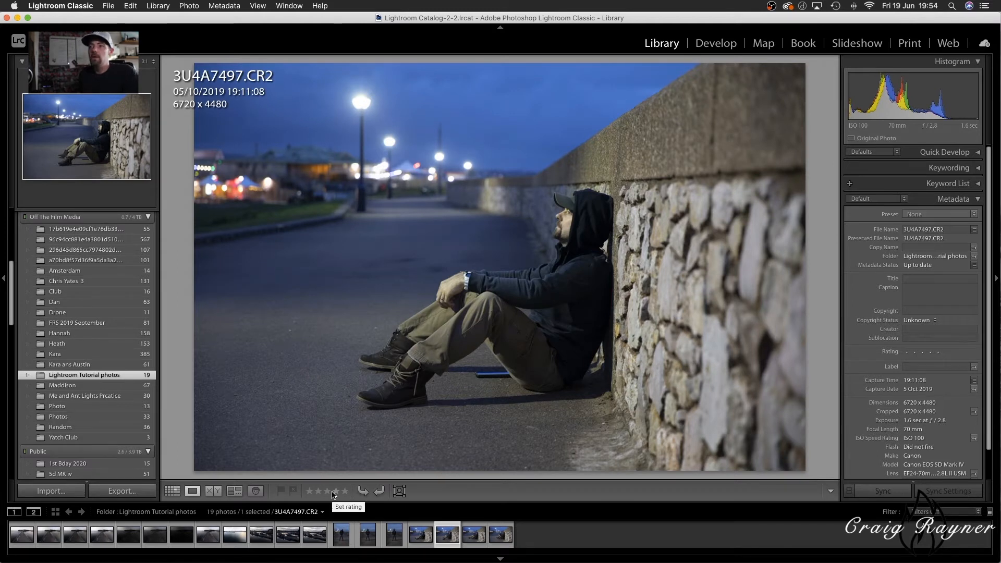
pyautogui.press('Left')
pyautogui.press('Right')
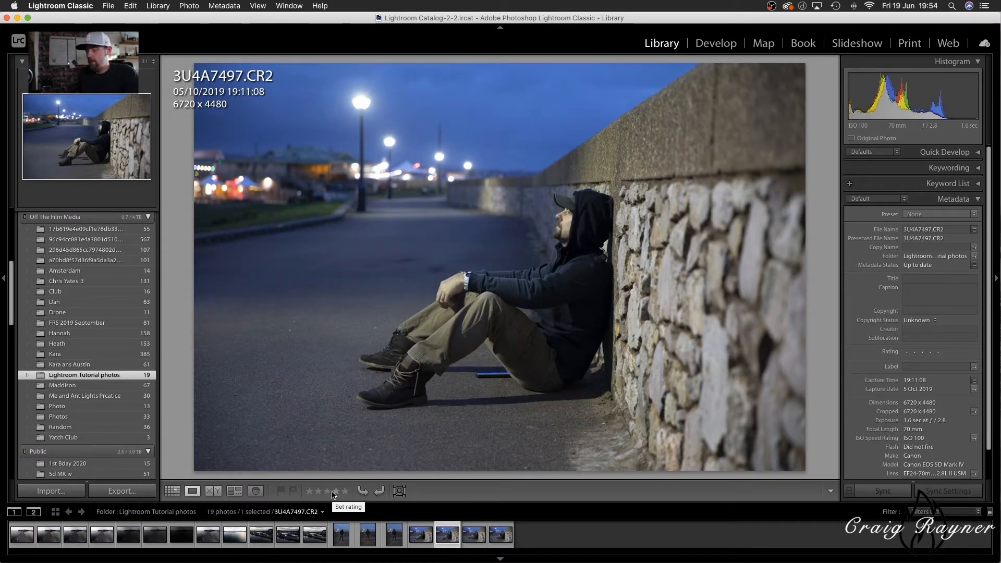
pyautogui.press('5')
pyautogui.press('Right')
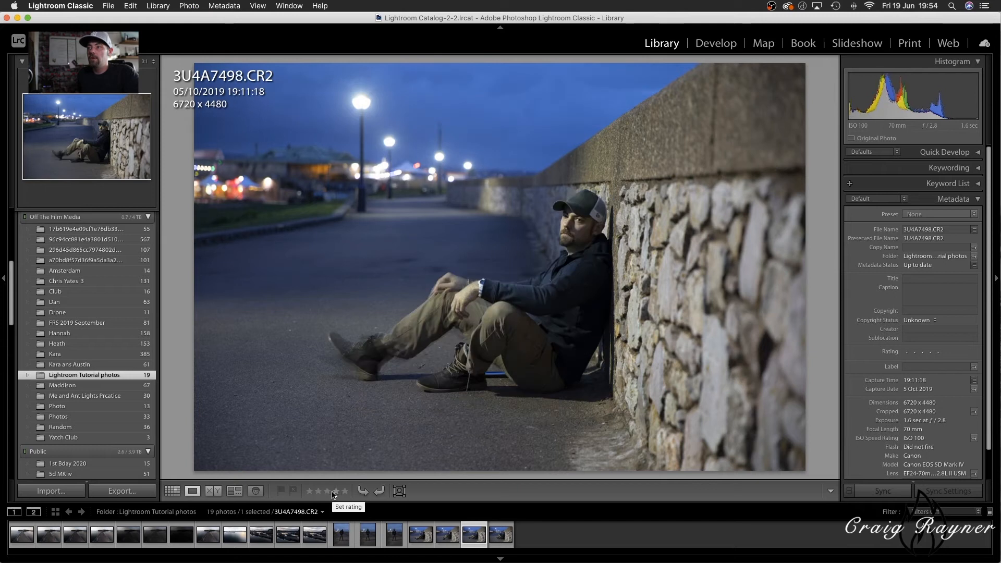
# Rate the last two photos of the man seated by the wall four stars each.
pyautogui.click(335, 495)
pyautogui.press('Right')
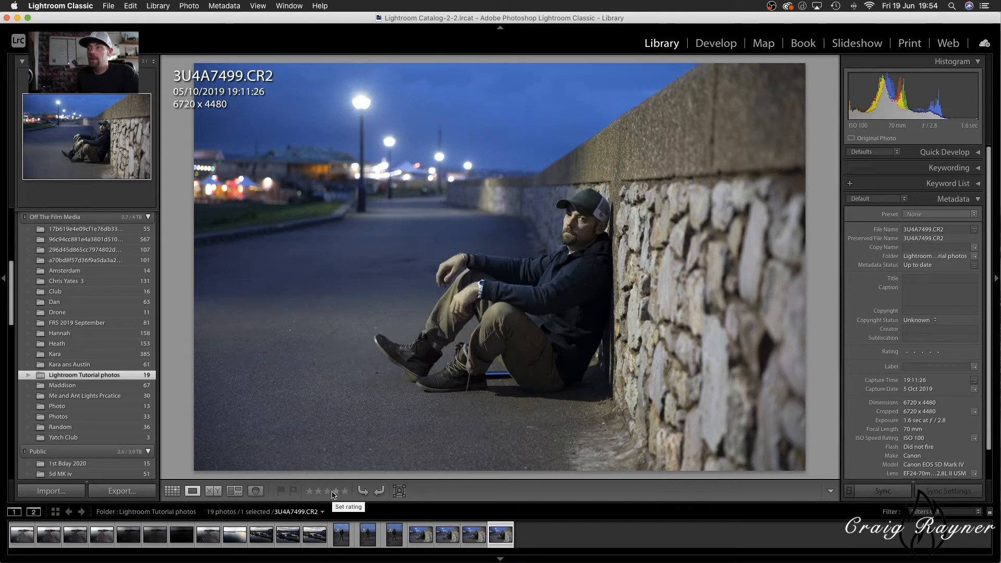
pyautogui.click(334, 495)
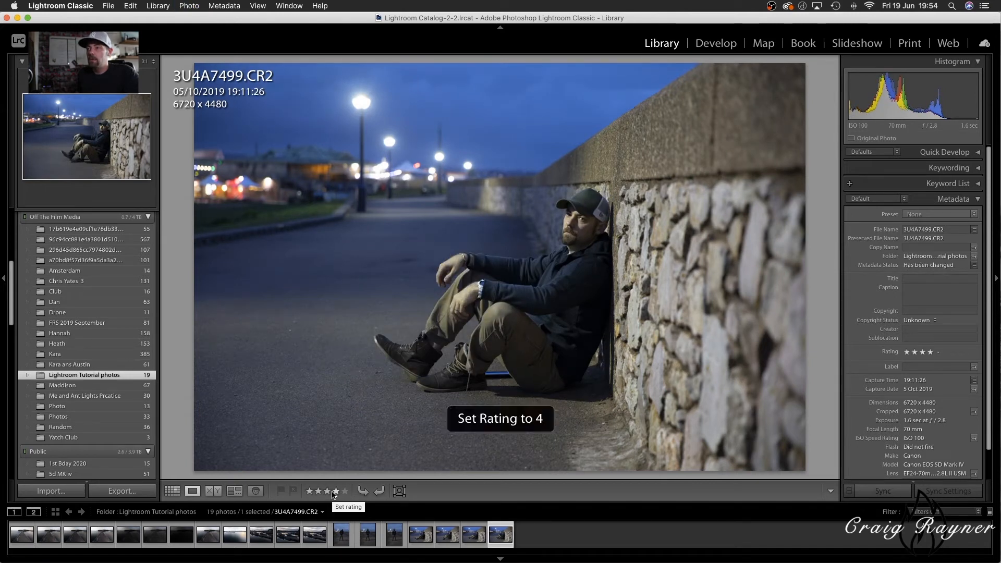
# Sort the photo grid by Rating and switch to the Develop module.
pyautogui.click(173, 493)
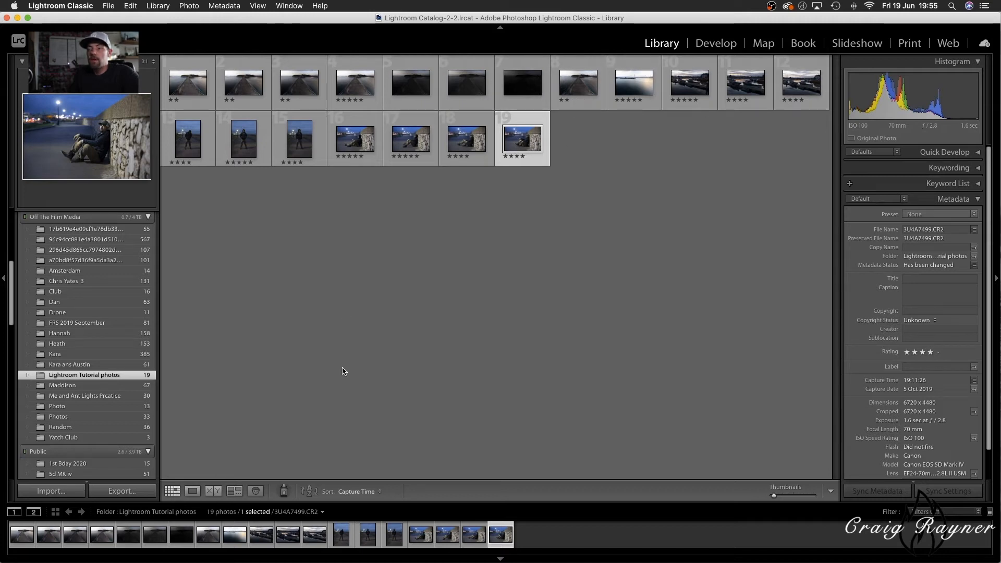
pyautogui.click(356, 493)
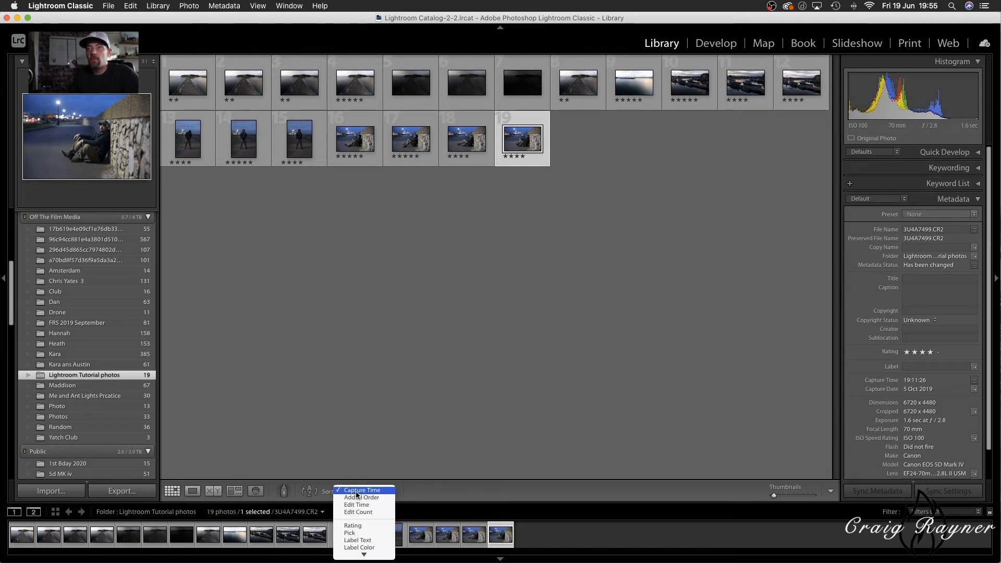
pyautogui.click(367, 527)
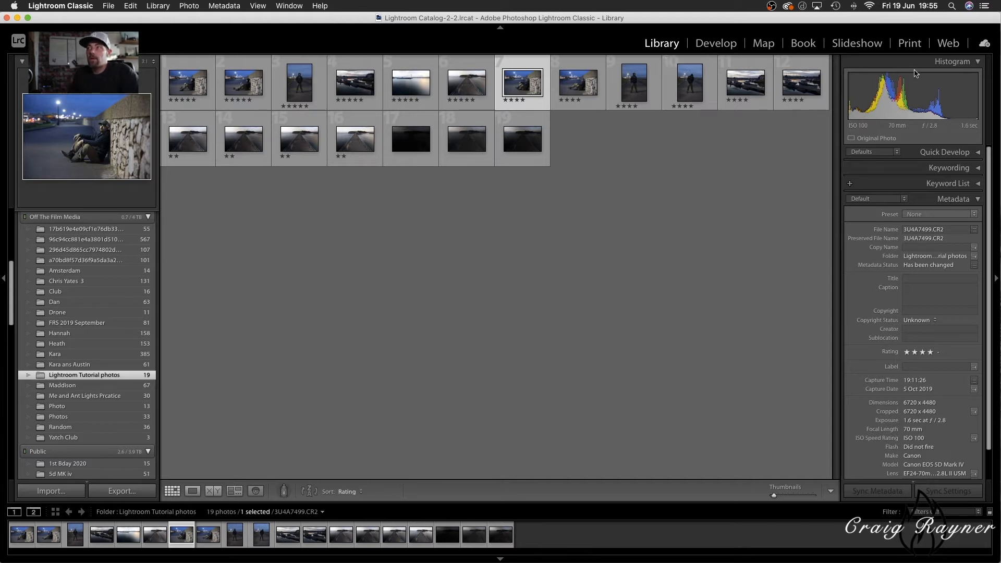
pyautogui.click(728, 46)
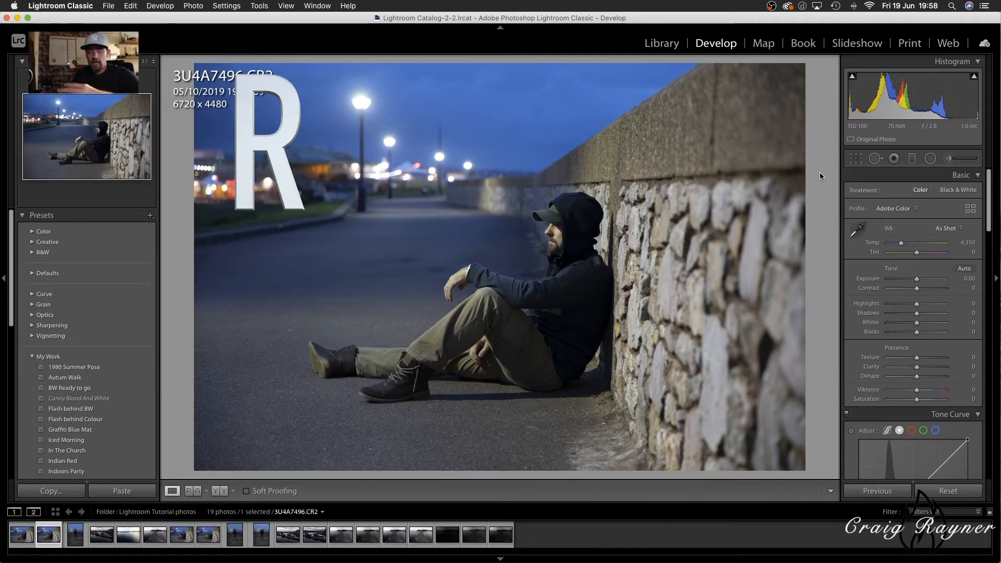
# Crop seated-man photo 3U4A7496.CR2 to about 6091 x 4060 pixels and straighten it with the Straighten tool.
pyautogui.click(856, 159)
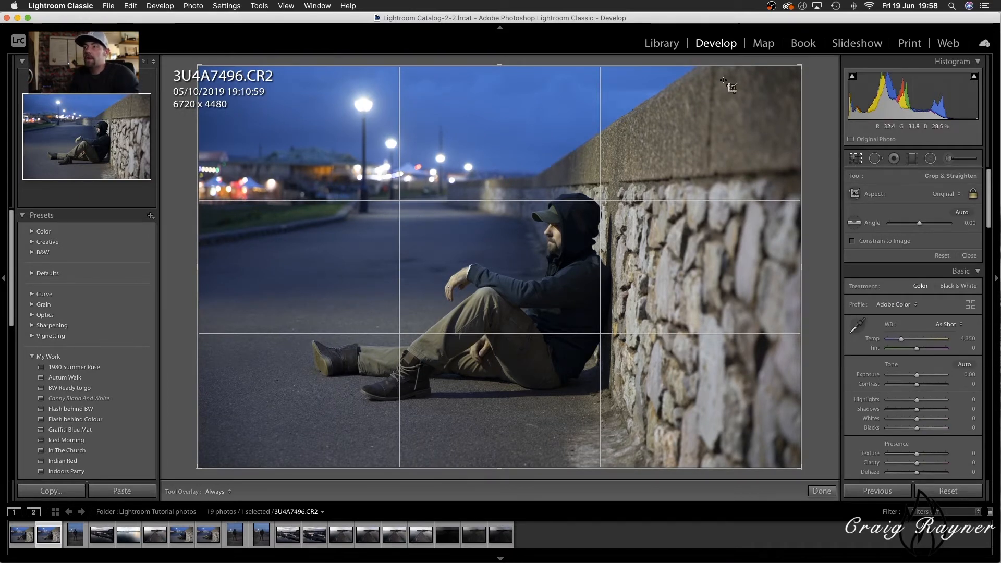
pyautogui.moveTo(801, 66); pyautogui.dragTo(779, 74)
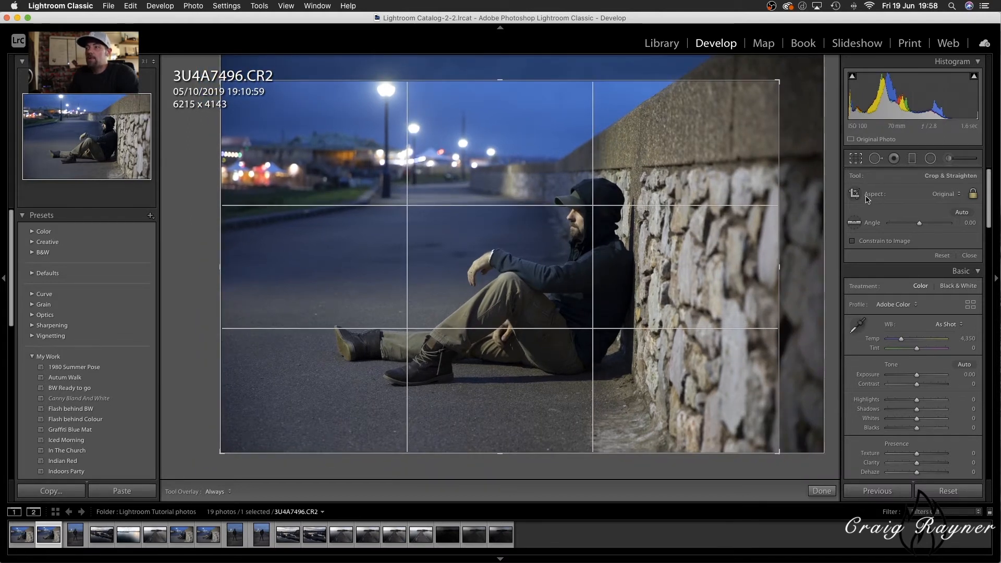
pyautogui.moveTo(785, 69); pyautogui.dragTo(785, 67)
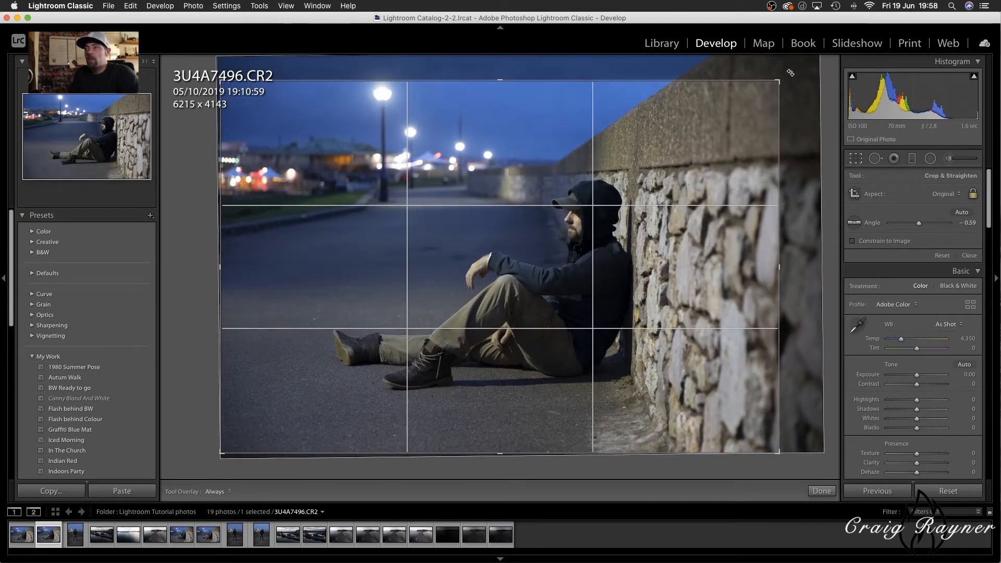
pyautogui.click(854, 226)
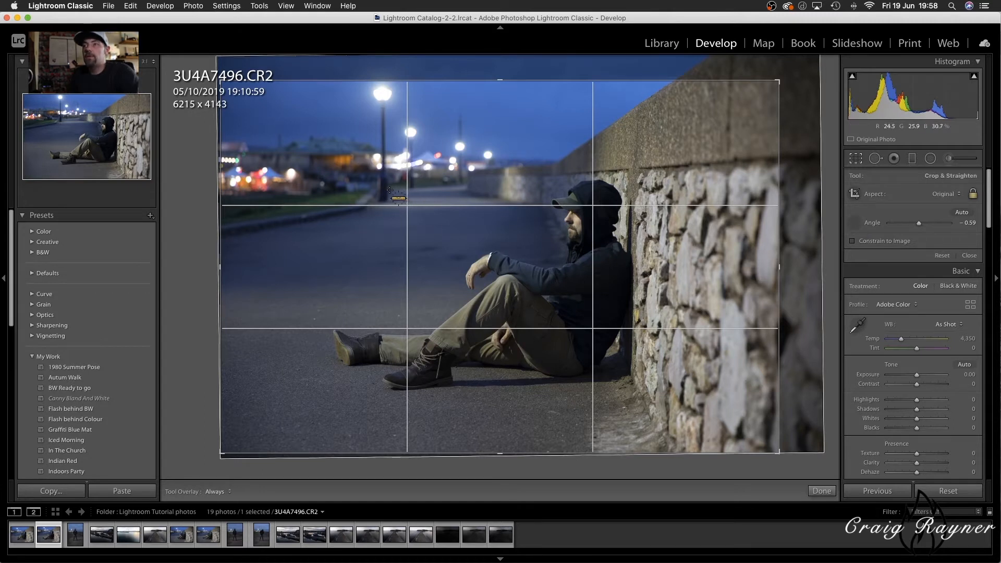
pyautogui.moveTo(464, 188); pyautogui.dragTo(465, 188)
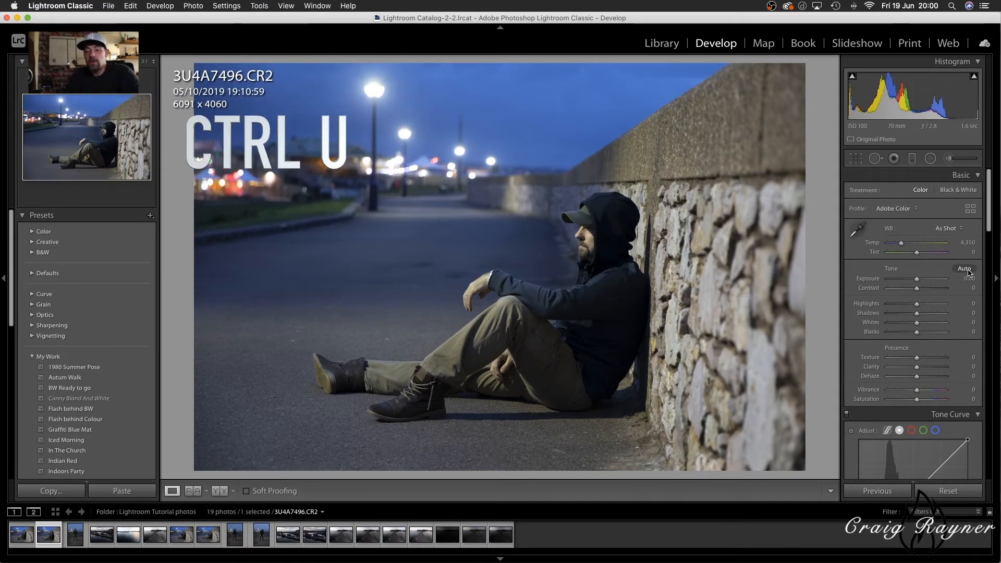
# Apply Auto tone, try raising Exposure to +1.75 and lowering it, and reset Exposure to 0.
pyautogui.press('super+u')
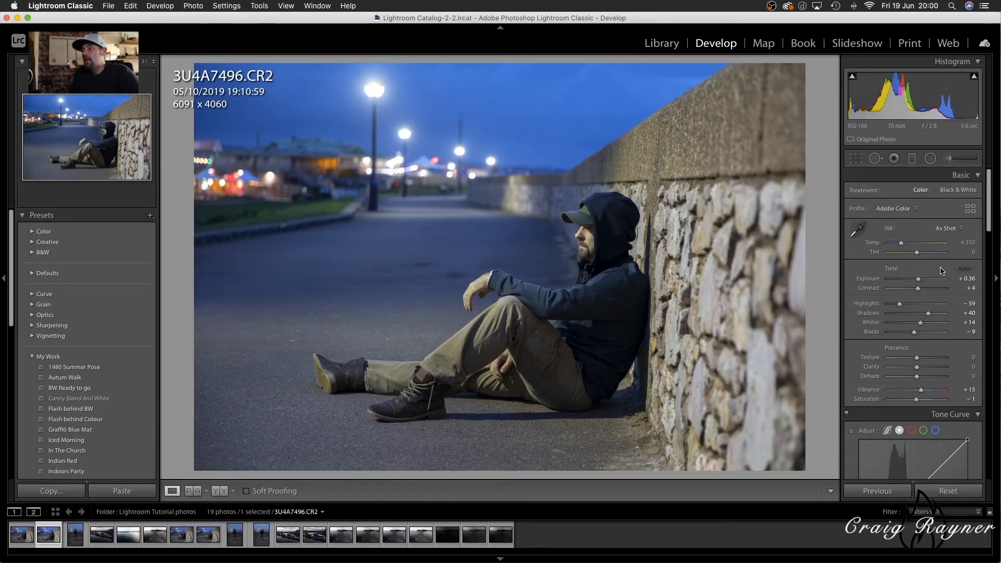
pyautogui.moveTo(919, 279); pyautogui.dragTo(930, 279)
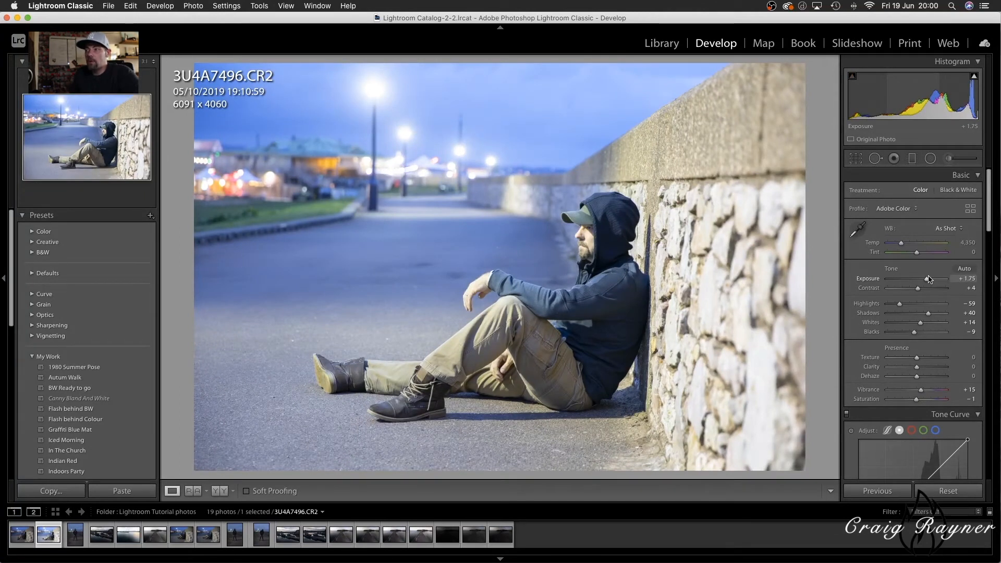
pyautogui.doubleClick(868, 281)
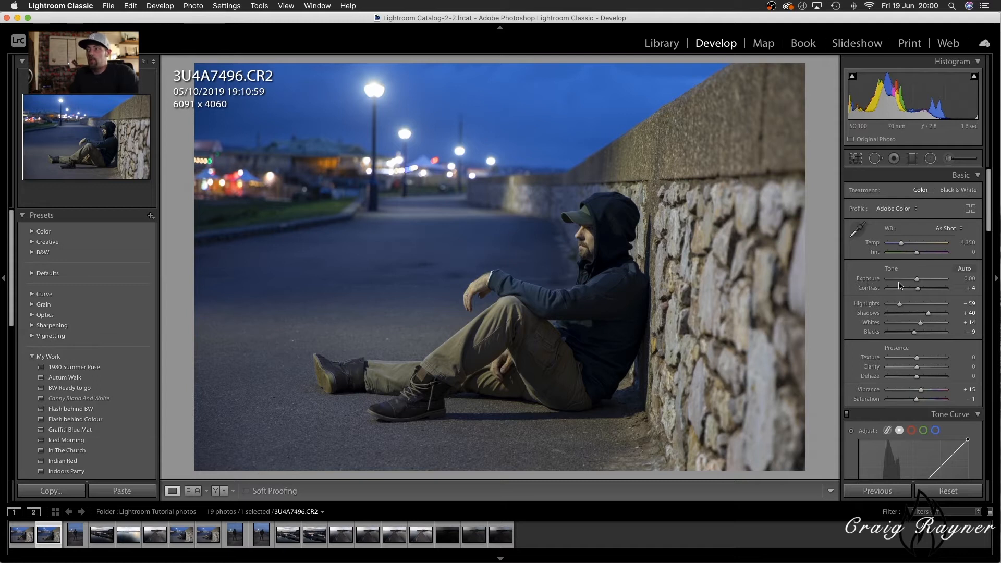
pyautogui.moveTo(917, 279)
pyautogui.mouseDown()
pyautogui.moveTo(926, 280)
pyautogui.moveTo(897, 281)
pyautogui.moveTo(911, 280)
pyautogui.mouseUp()
pyautogui.doubleClick(870, 282)
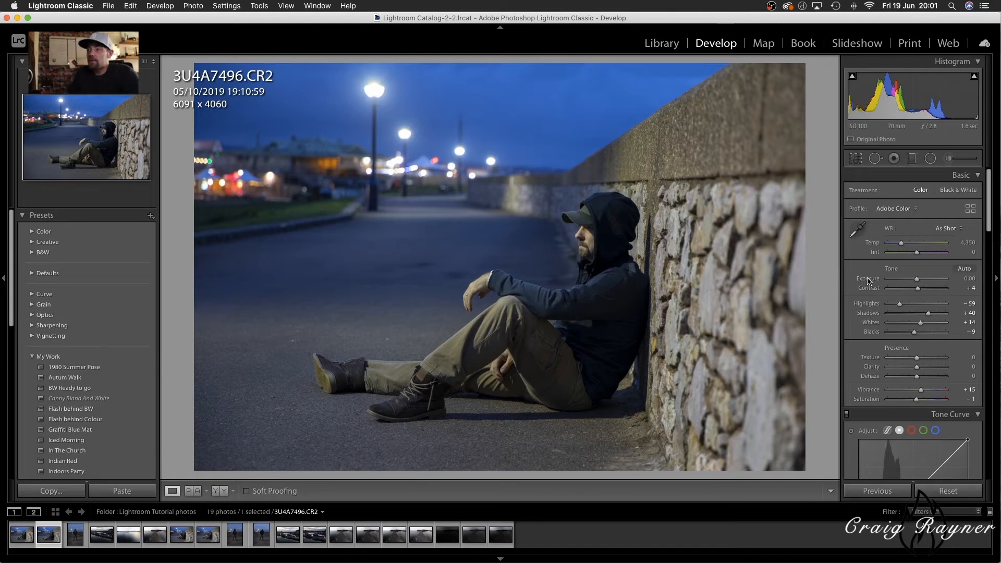
# Try Exposure -0.50, Contrast +85, Highlights +100, Shadows -59 and Whites -100, and reset all Develop settings.
pyautogui.moveTo(921, 323); pyautogui.dragTo(903, 279)
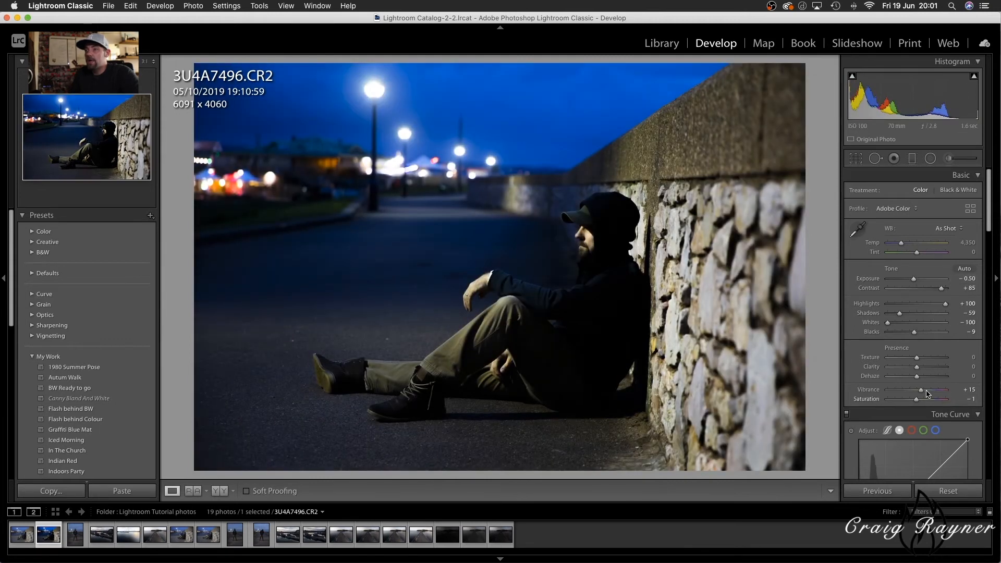
pyautogui.click(940, 491)
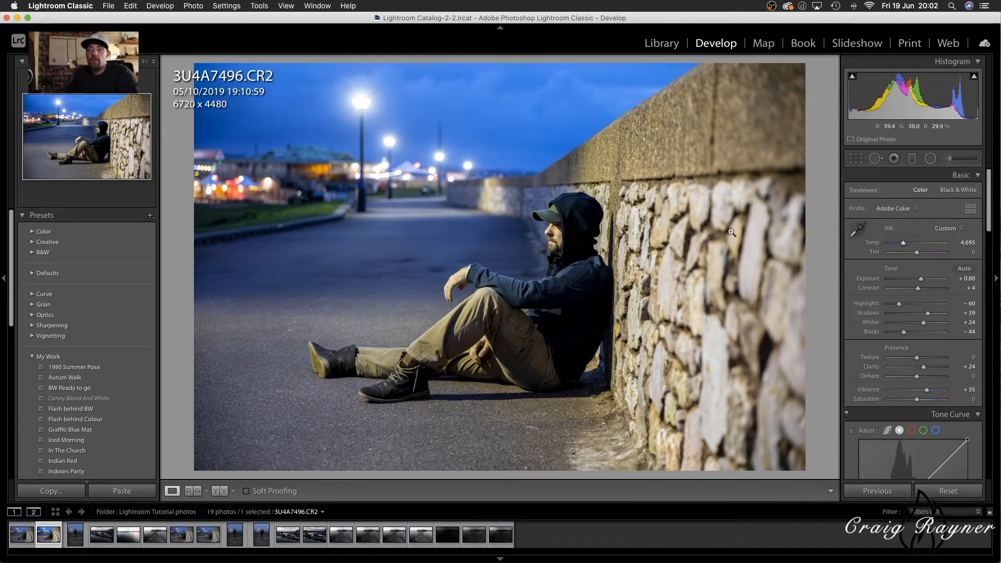
# Activate Spot Removal on the dust specks above the man's hand with the brush at Size 26 and Feather 65.
pyautogui.click(412, 261)
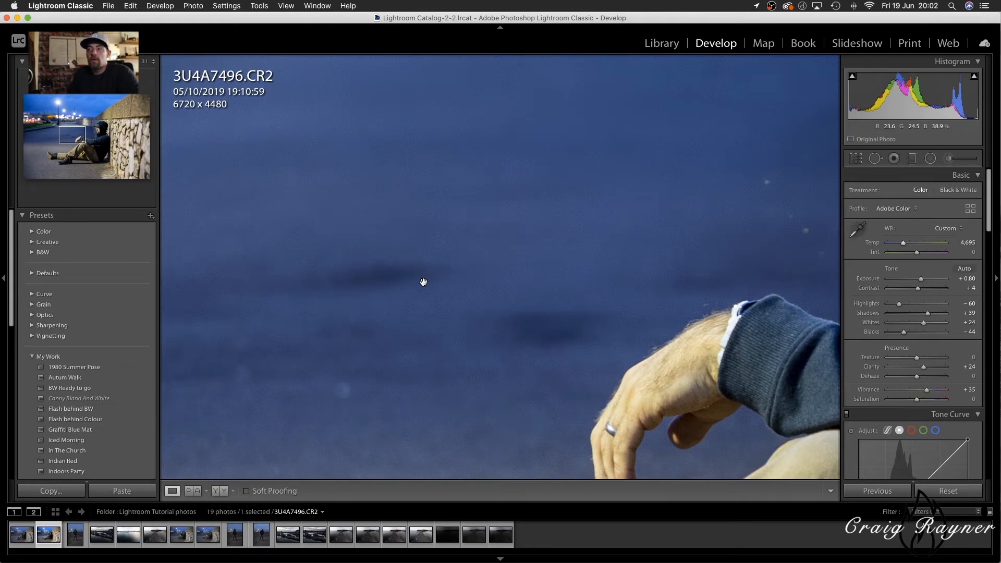
pyautogui.click(424, 281)
pyautogui.click(486, 255)
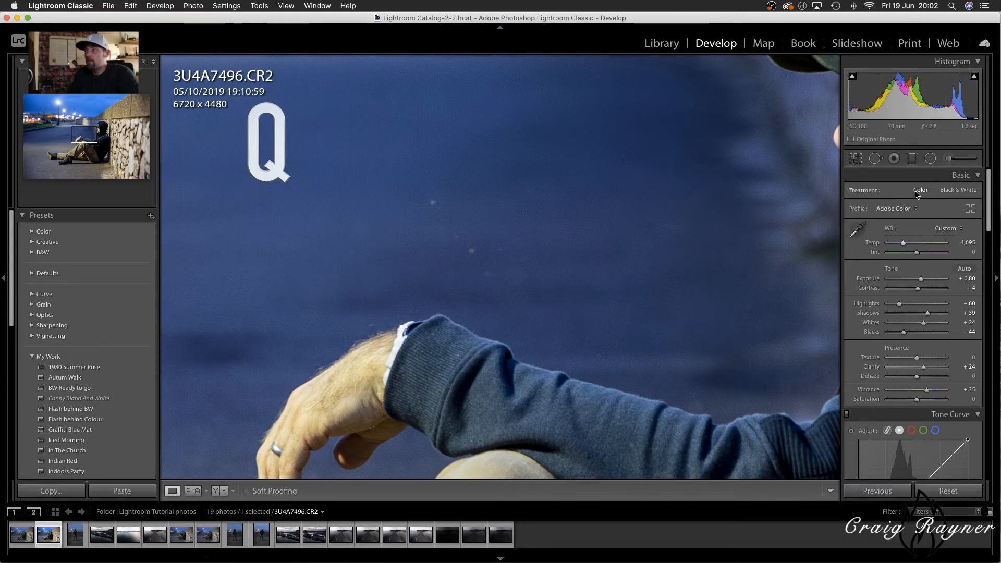
pyautogui.click(876, 159)
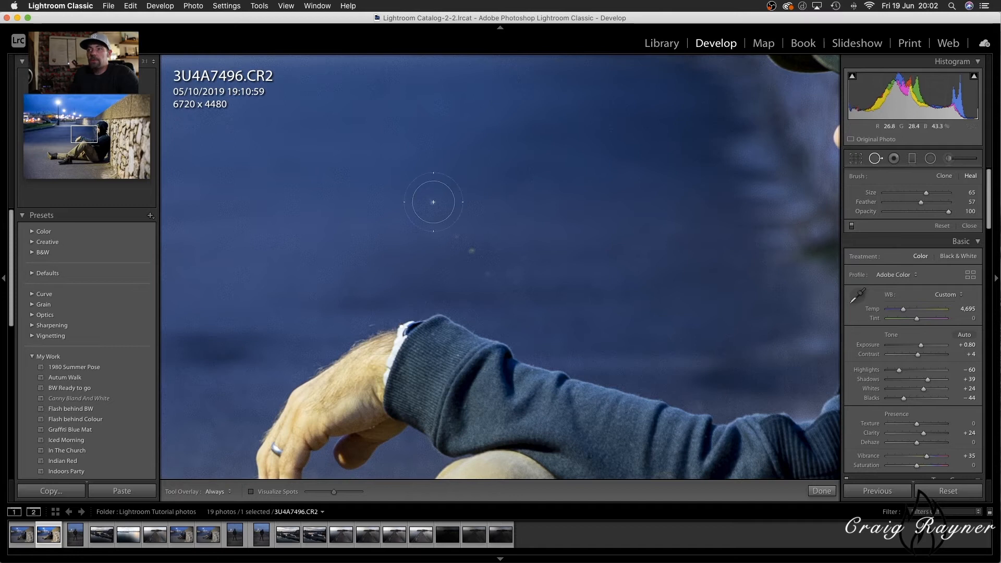
pyautogui.moveTo(927, 193)
pyautogui.mouseDown()
pyautogui.moveTo(901, 195)
pyautogui.moveTo(928, 204)
pyautogui.mouseUp()
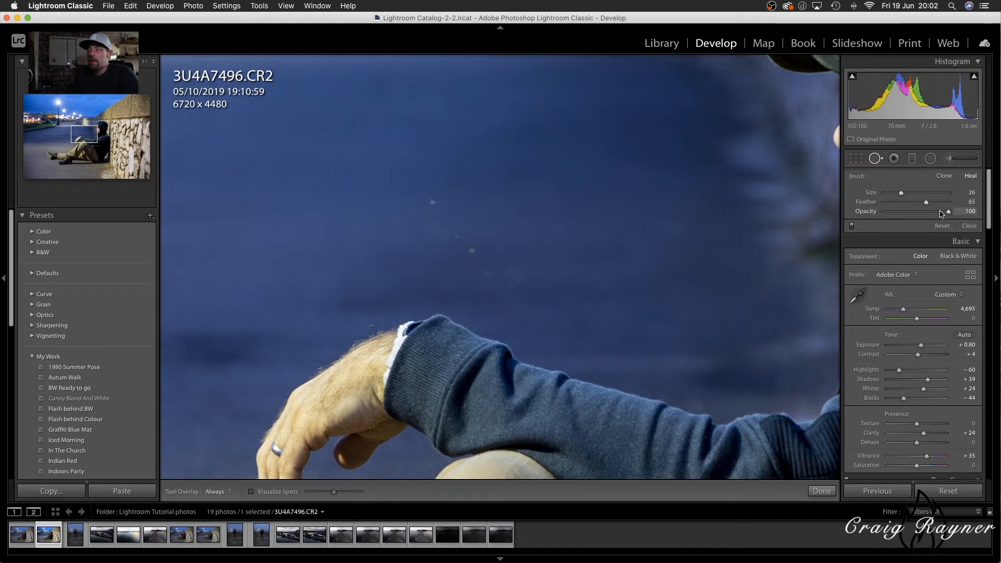
# Heal the five dust specks on the blurred path above the man's sleeve, and close Spot Removal.
pyautogui.click(431, 201)
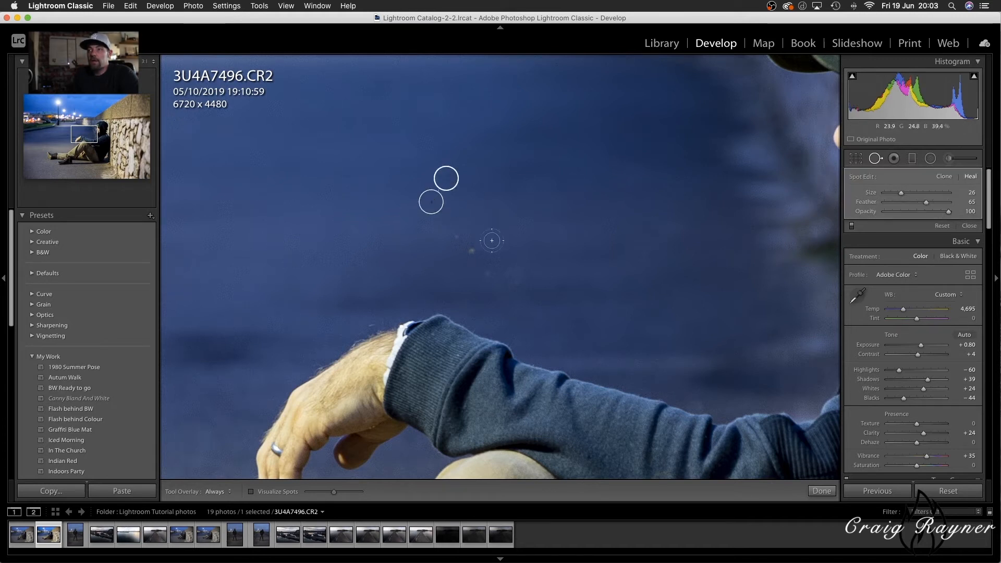
pyautogui.click(472, 251)
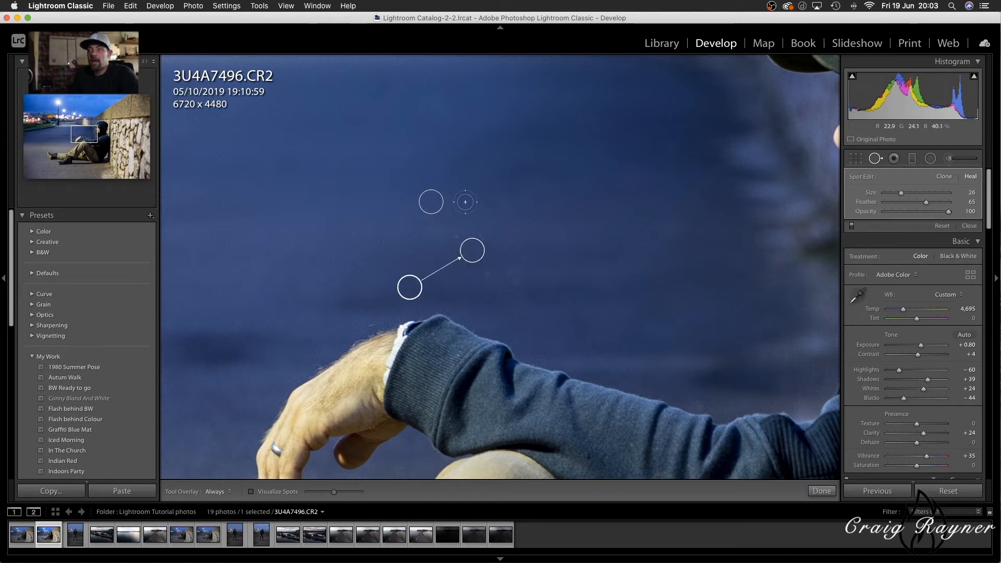
pyautogui.click(453, 237)
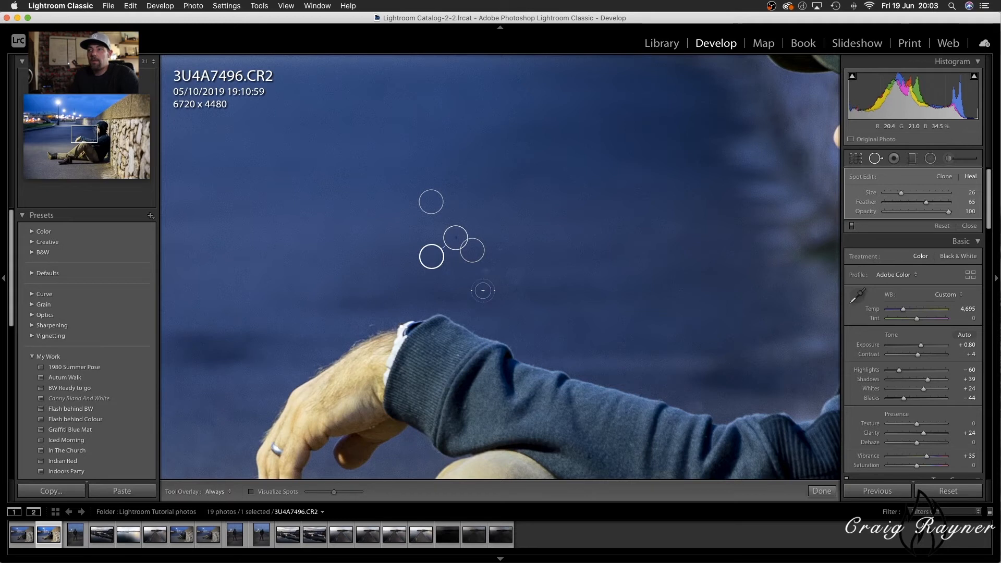
pyautogui.click(487, 272)
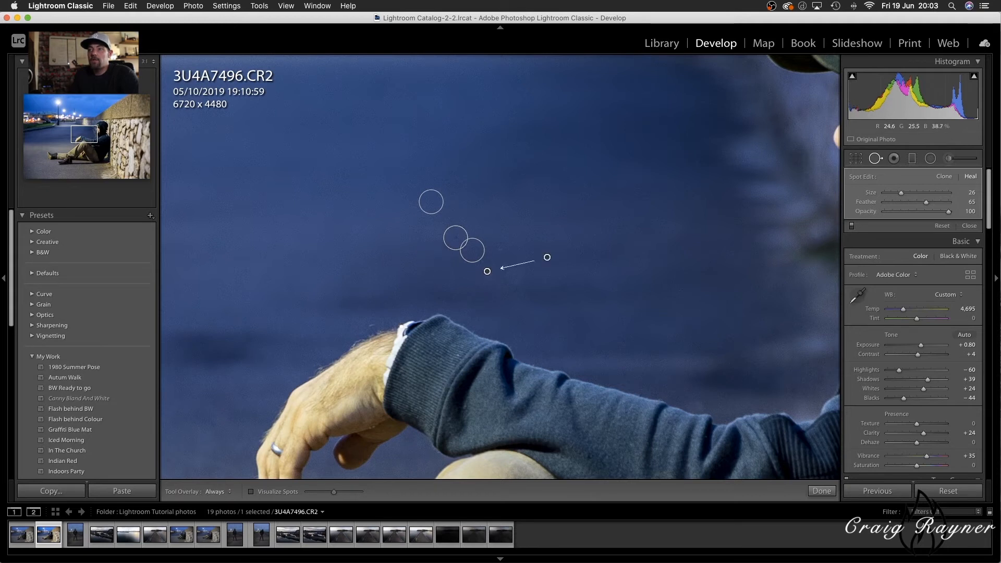
pyautogui.click(498, 246)
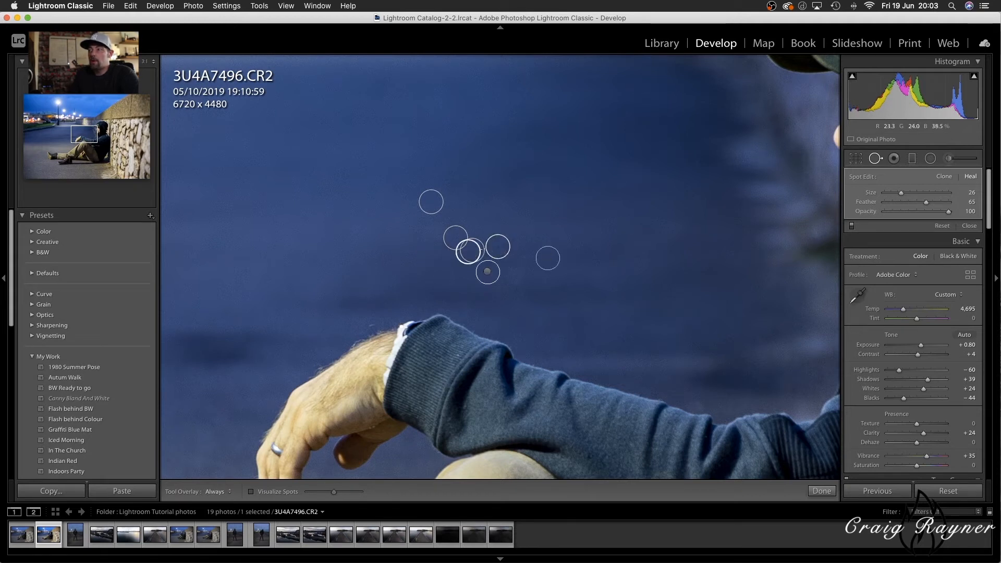
pyautogui.click(877, 160)
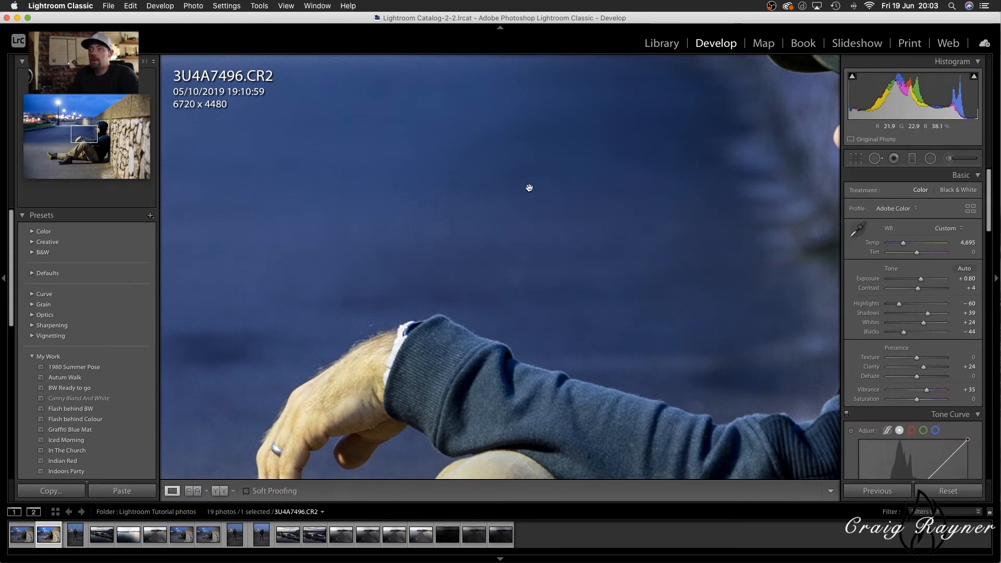
pyautogui.click(441, 185)
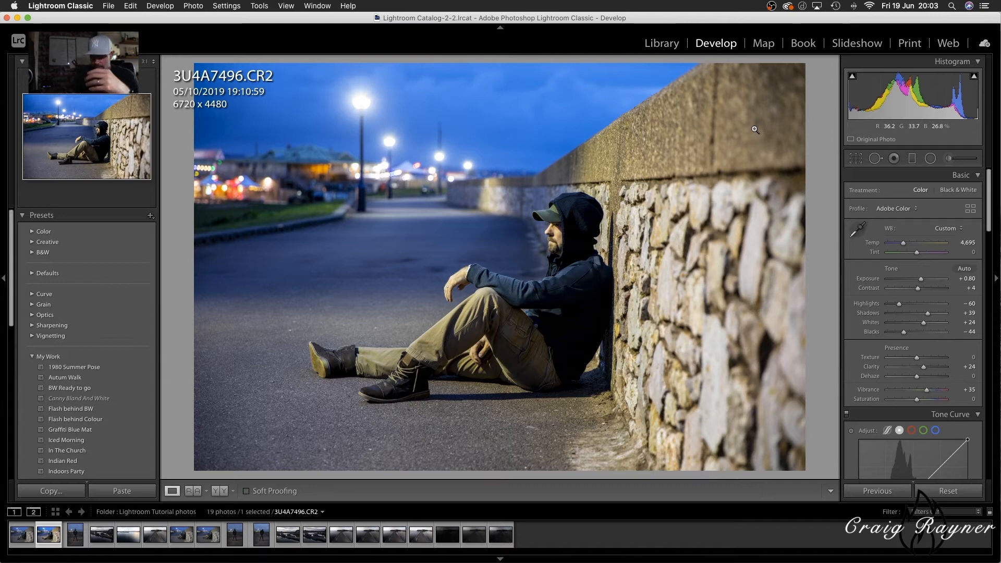
# Place a slanted Graduated Filter over the sky and upper wall, using the mask overlay to check its coverage.
pyautogui.press('m')
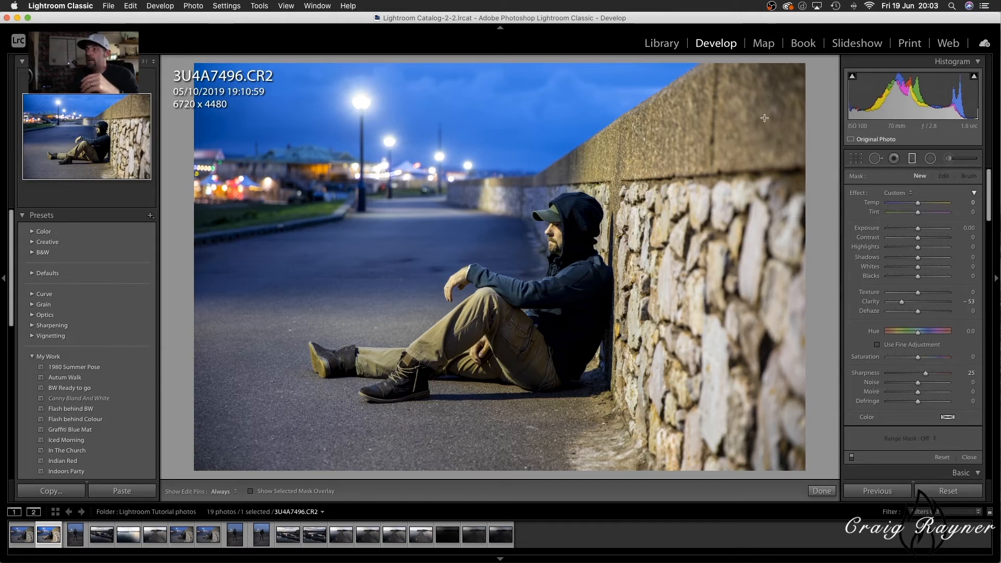
pyautogui.moveTo(418, 72); pyautogui.dragTo(436, 148)
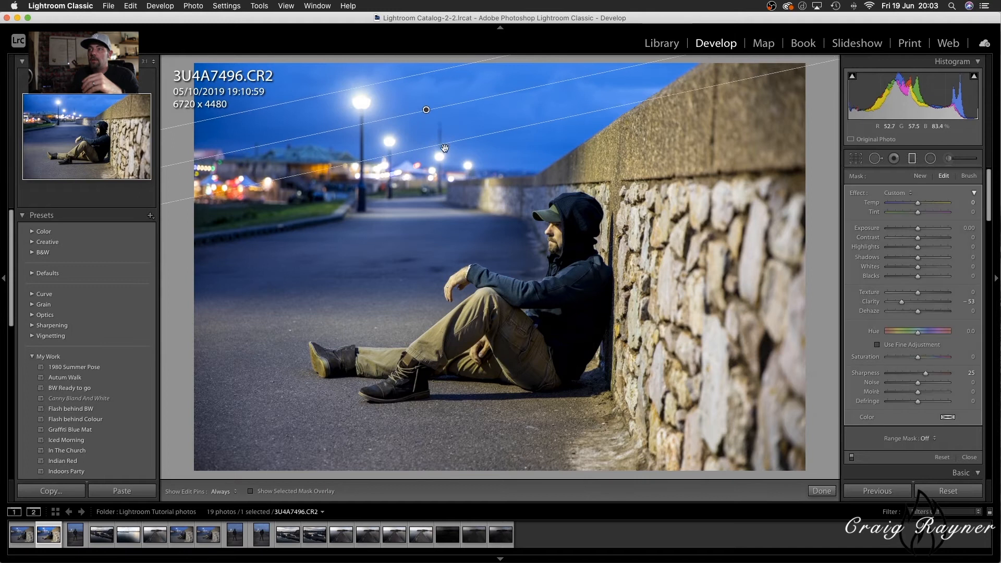
pyautogui.moveTo(429, 108); pyautogui.dragTo(431, 123)
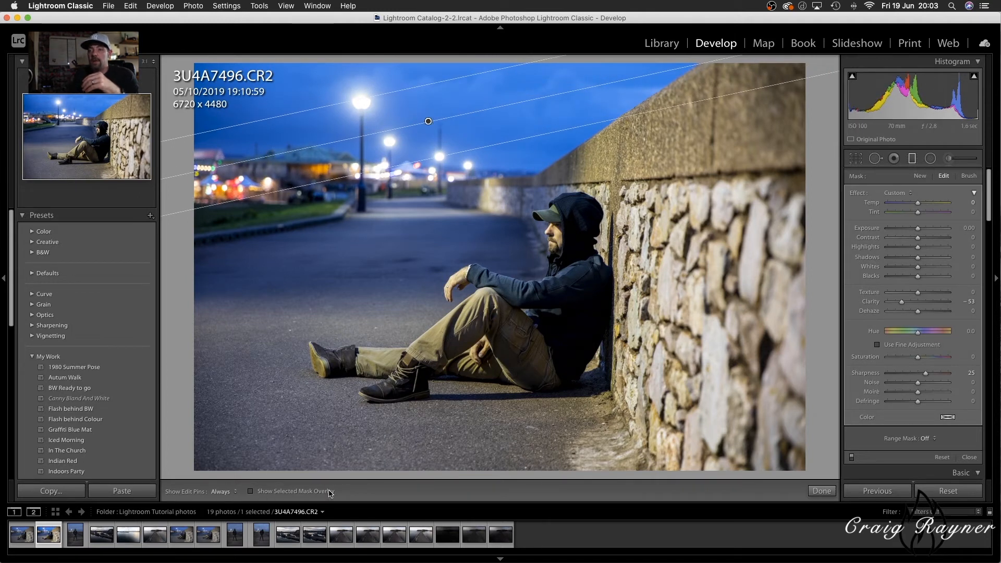
pyautogui.click(271, 493)
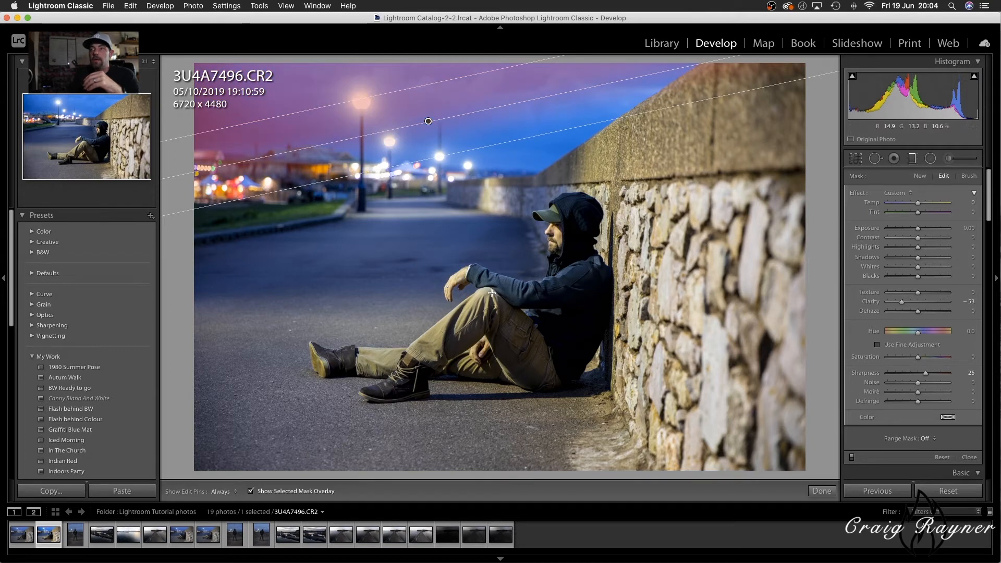
pyautogui.moveTo(466, 115); pyautogui.dragTo(477, 148)
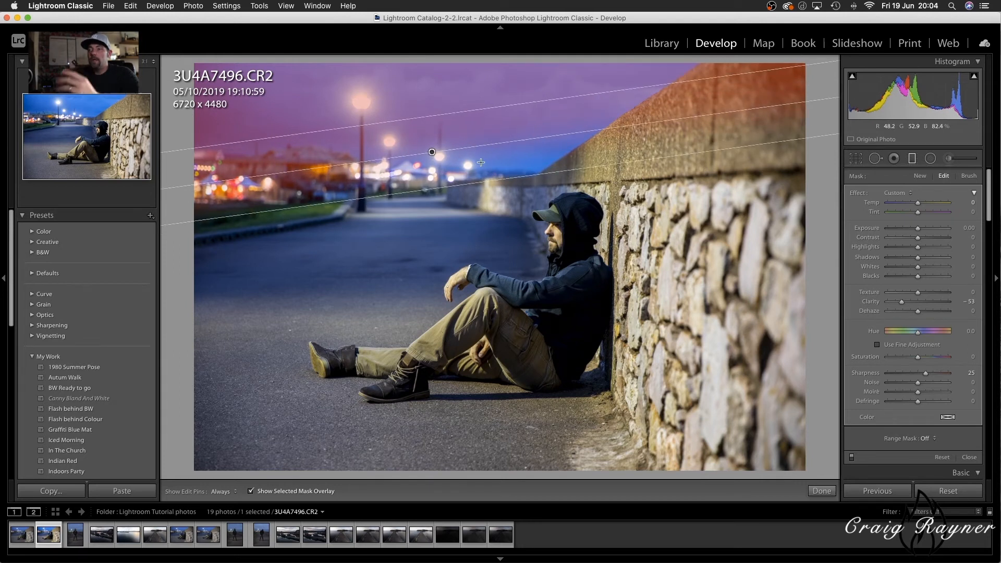
pyautogui.click(251, 492)
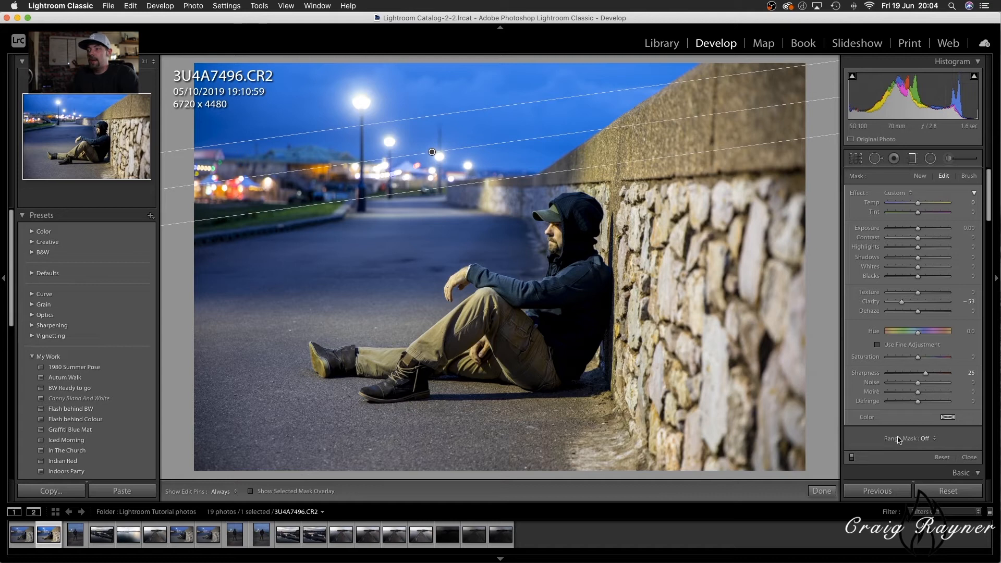
# Limit the Graduated Filter to the blue sky with a Color range mask sampled from the sky, and check the mask overlay.
pyautogui.click(928, 439)
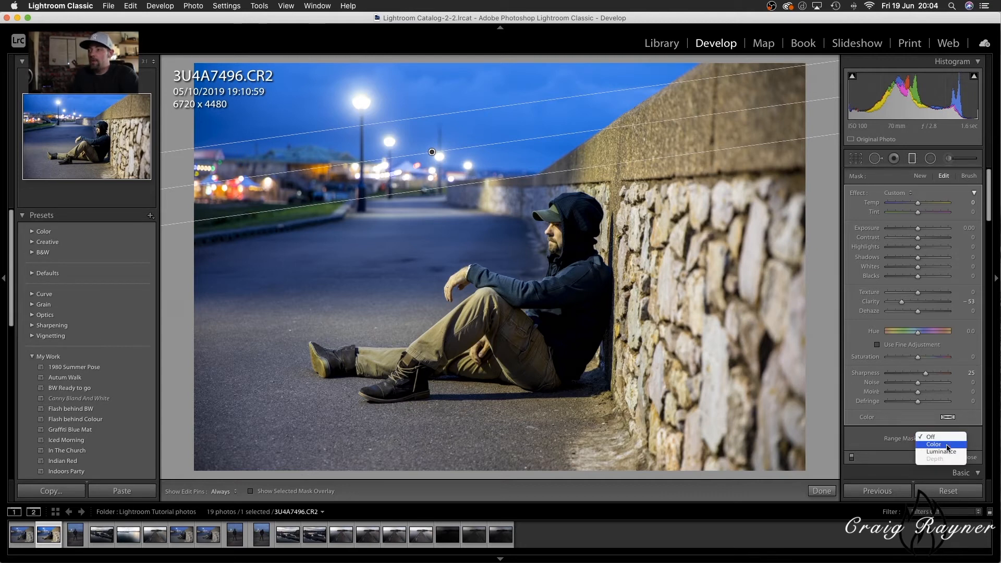
pyautogui.click(950, 445)
pyautogui.click(861, 438)
pyautogui.click(497, 116)
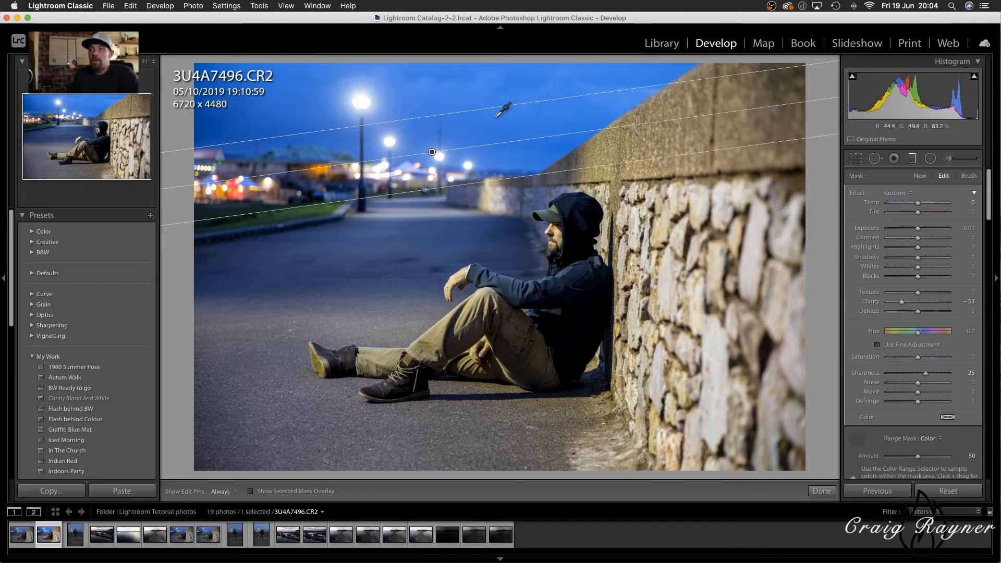
pyautogui.click(251, 492)
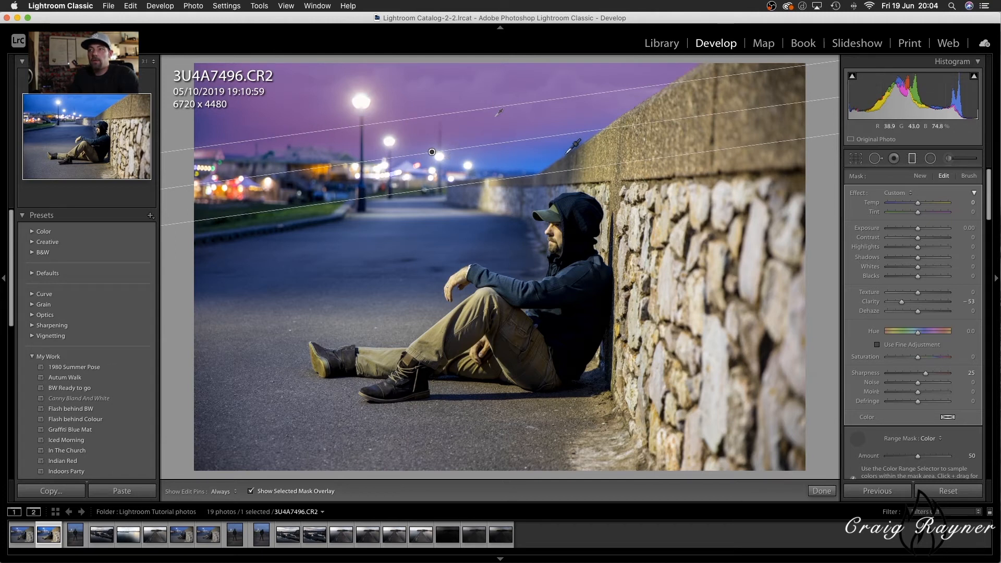
pyautogui.click(251, 491)
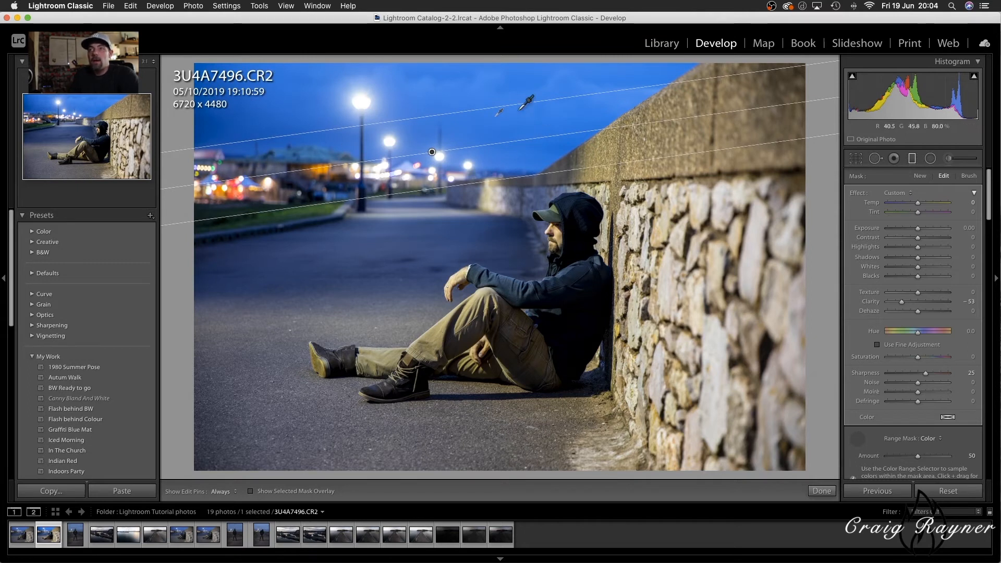
# Set the sky filter to Exposure 0.39, Contrast 20, Shadows 6, Blacks -30, Hue 13.3 and Saturation 28, and close the filter.
pyautogui.click(922, 228)
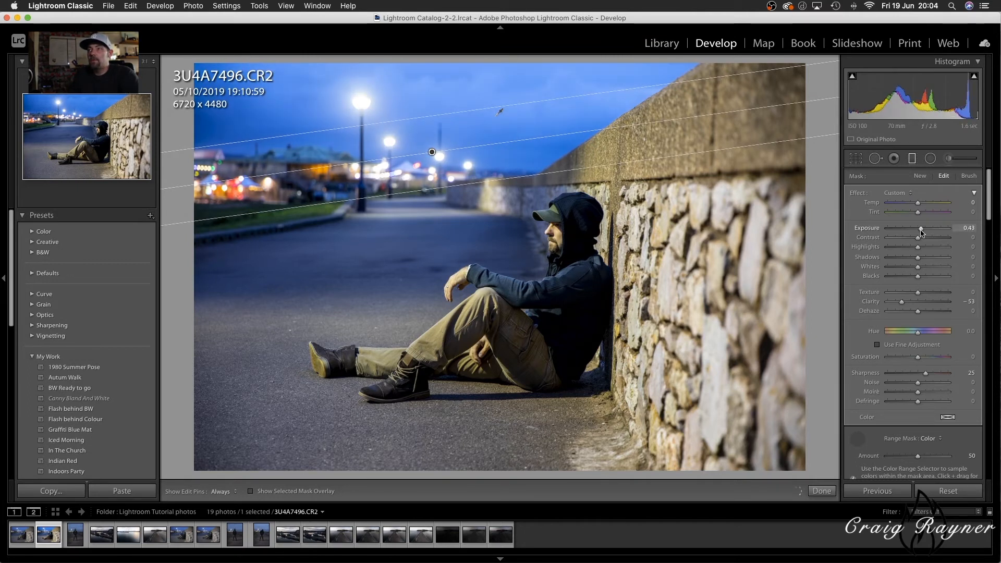
pyautogui.click(921, 331)
pyautogui.moveTo(922, 335); pyautogui.dragTo(927, 358)
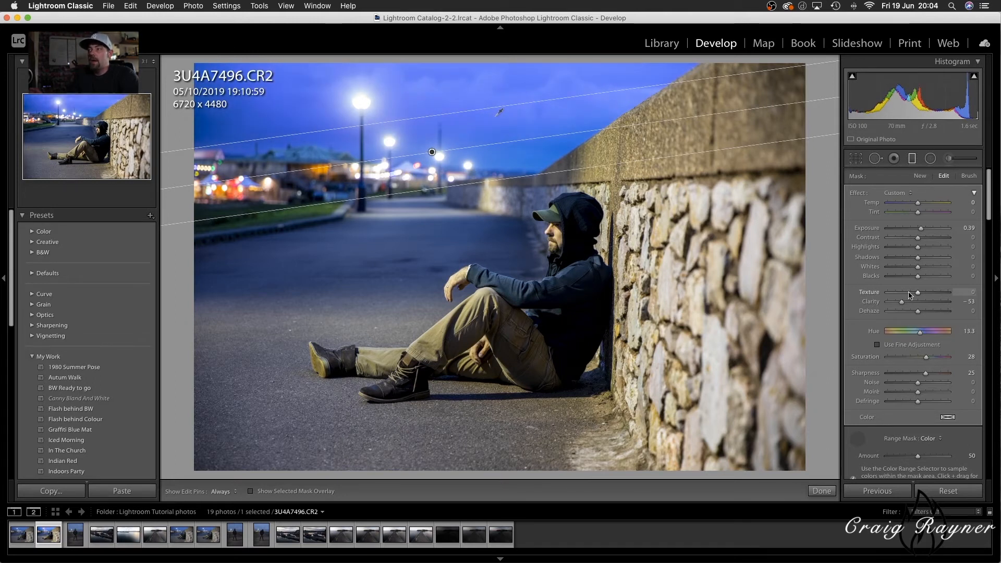
pyautogui.moveTo(914, 260)
pyautogui.mouseDown()
pyautogui.moveTo(923, 259)
pyautogui.moveTo(913, 277)
pyautogui.mouseUp()
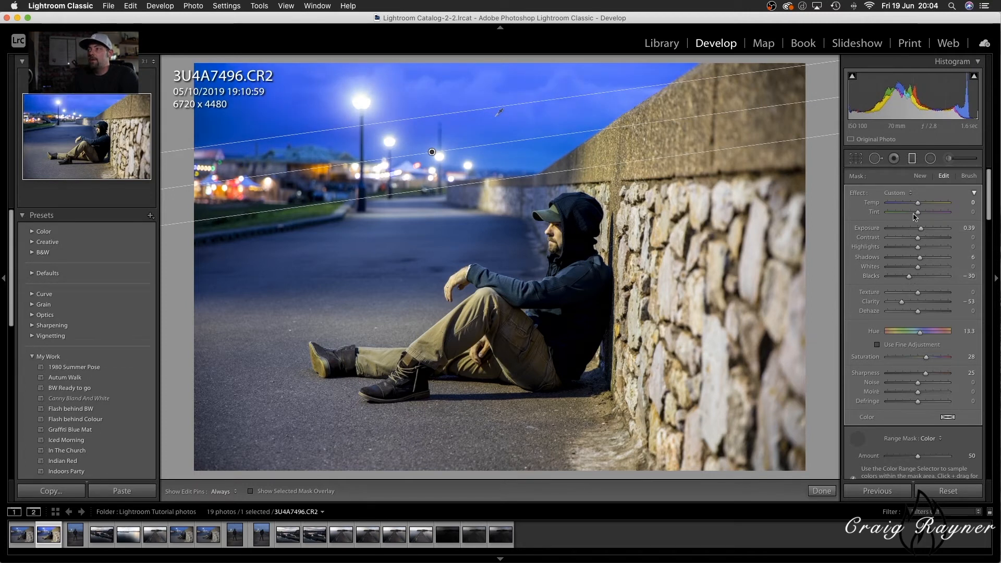
pyautogui.moveTo(918, 238); pyautogui.dragTo(925, 238)
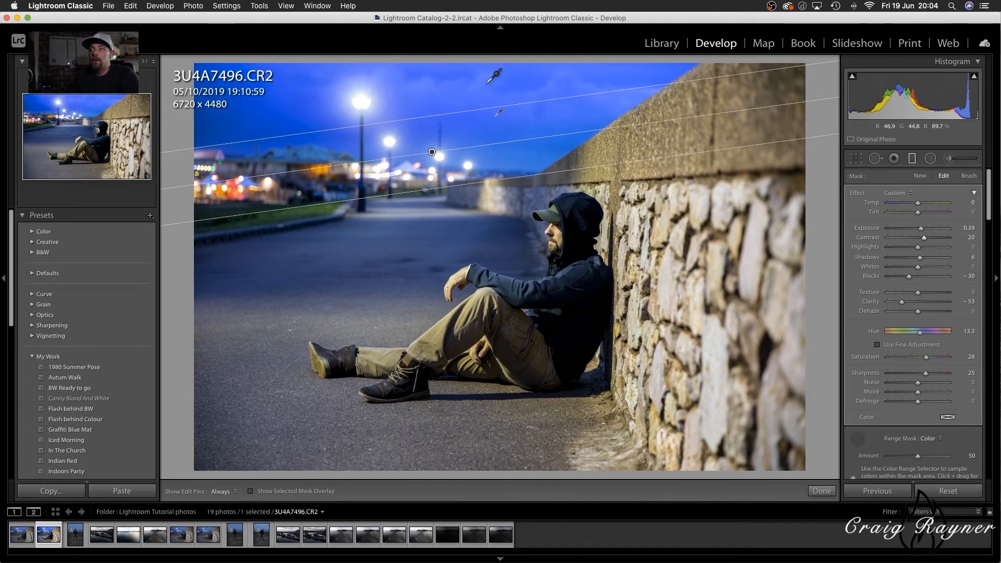
pyautogui.click(914, 159)
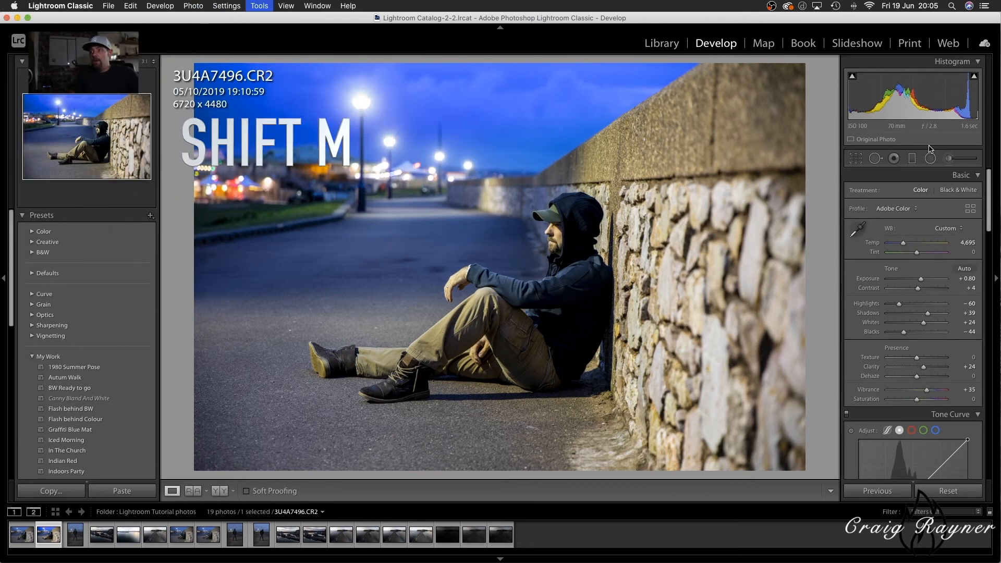
# Fit a small inverted Radial Filter as a tall oval over the man's face, and check its coverage with the mask overlay.
pyautogui.hotkey('shift', 'm')
pyautogui.click(931, 158)
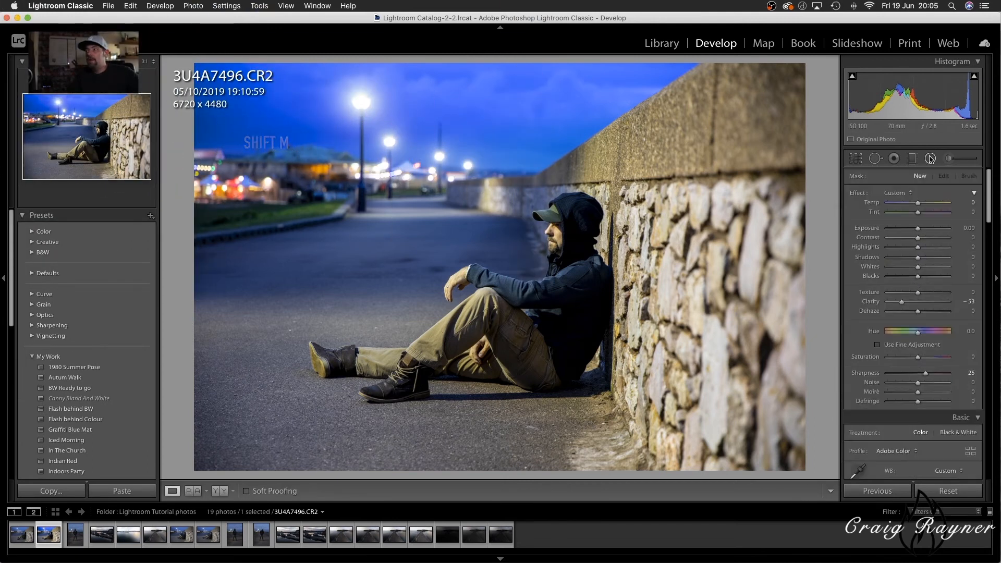
pyautogui.click(931, 161)
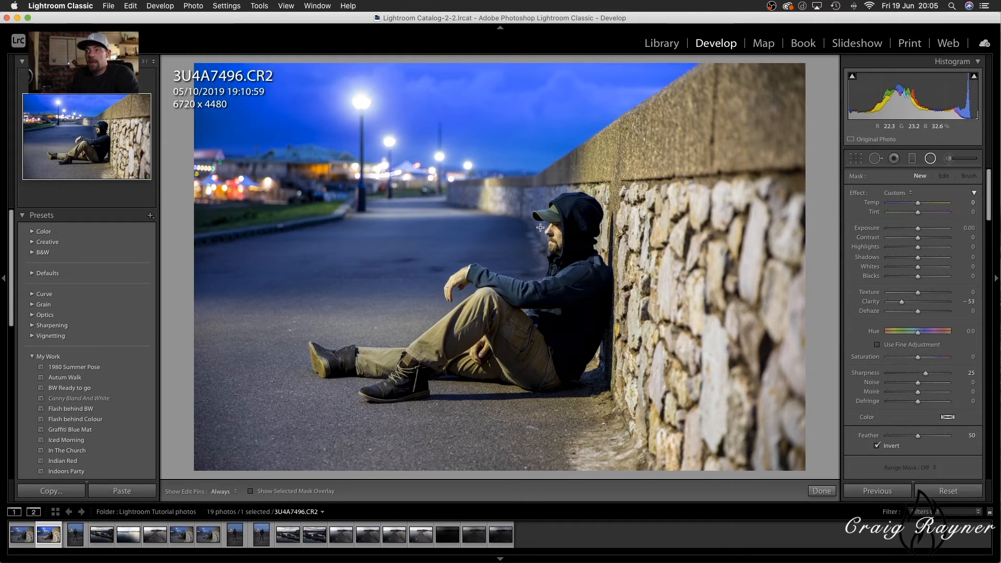
pyautogui.moveTo(447, 186); pyautogui.dragTo(480, 221)
pyautogui.moveTo(449, 187); pyautogui.dragTo(512, 228)
pyautogui.moveTo(512, 228)
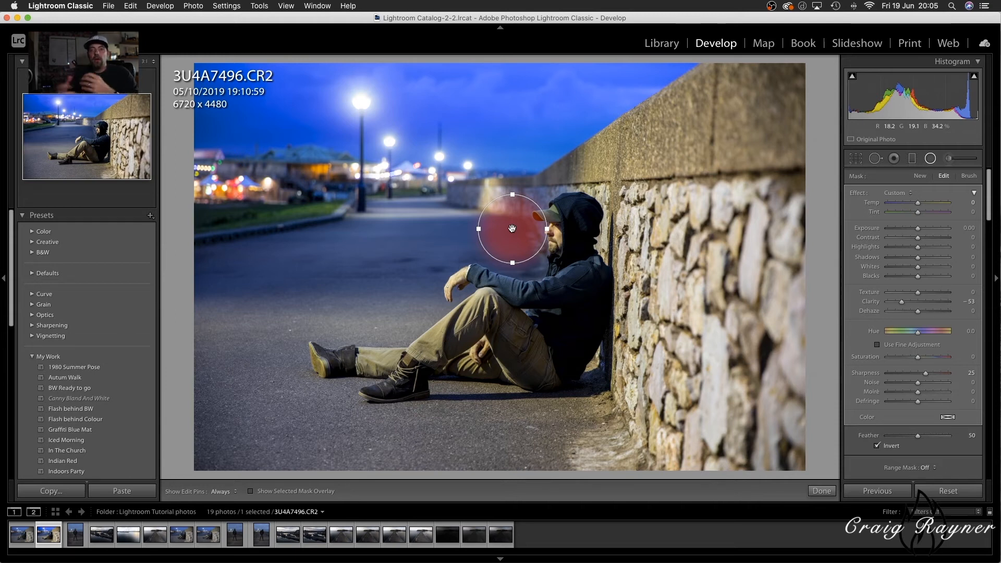
pyautogui.moveTo(513, 228); pyautogui.dragTo(551, 234)
pyautogui.moveTo(545, 198); pyautogui.dragTo(557, 236)
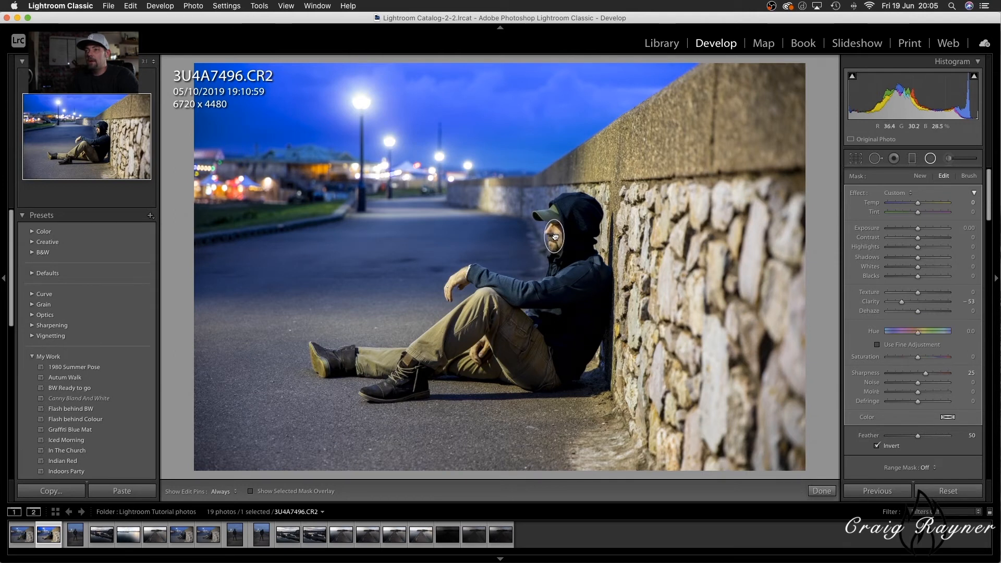
pyautogui.click(250, 491)
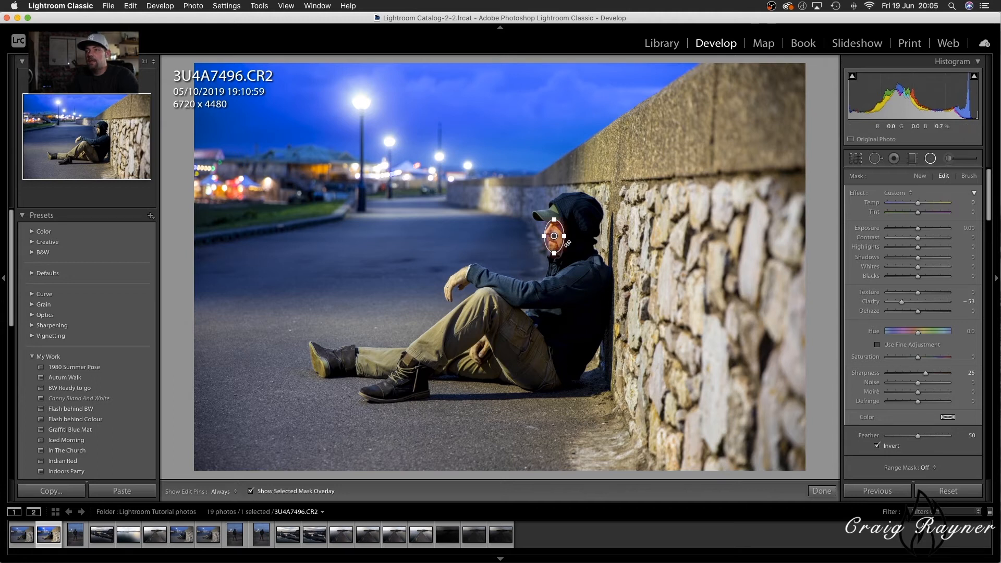
pyautogui.click(249, 492)
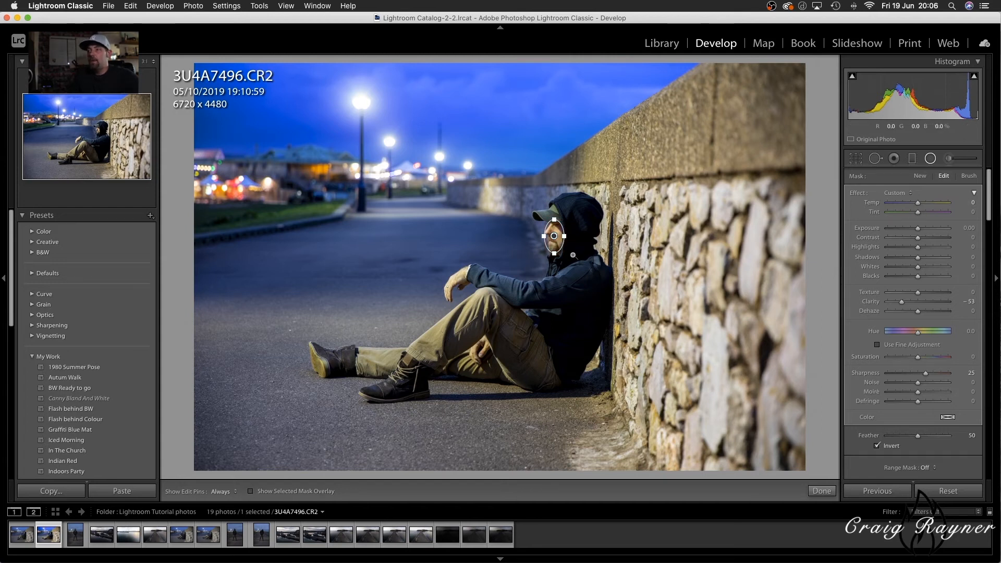
# Set the face's Radial Filter to Exposure 0.79, Contrast 16, Shadows 26, Blacks -18 and Clarity -67, and close the filter.
pyautogui.press('z')
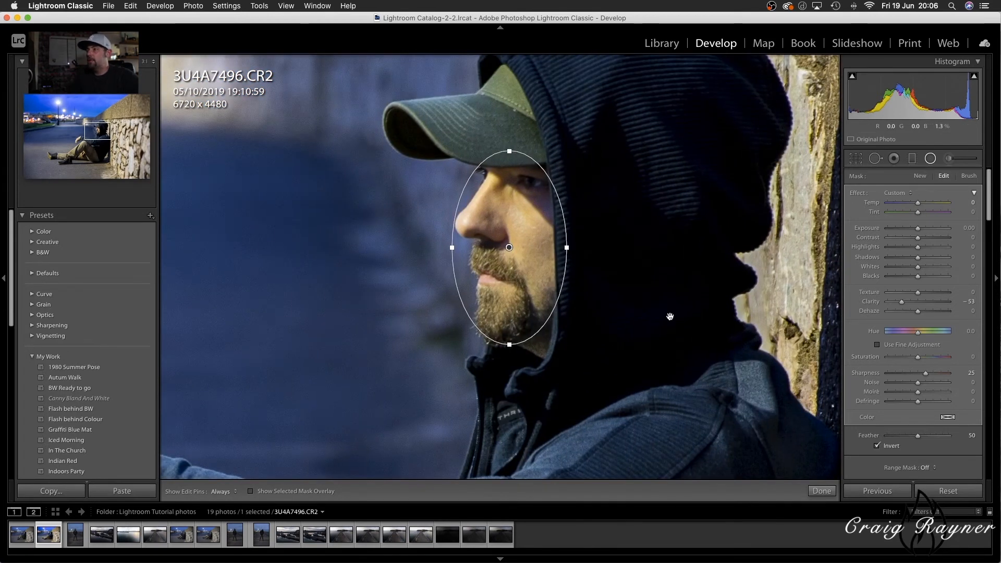
pyautogui.moveTo(921, 230); pyautogui.dragTo(923, 230)
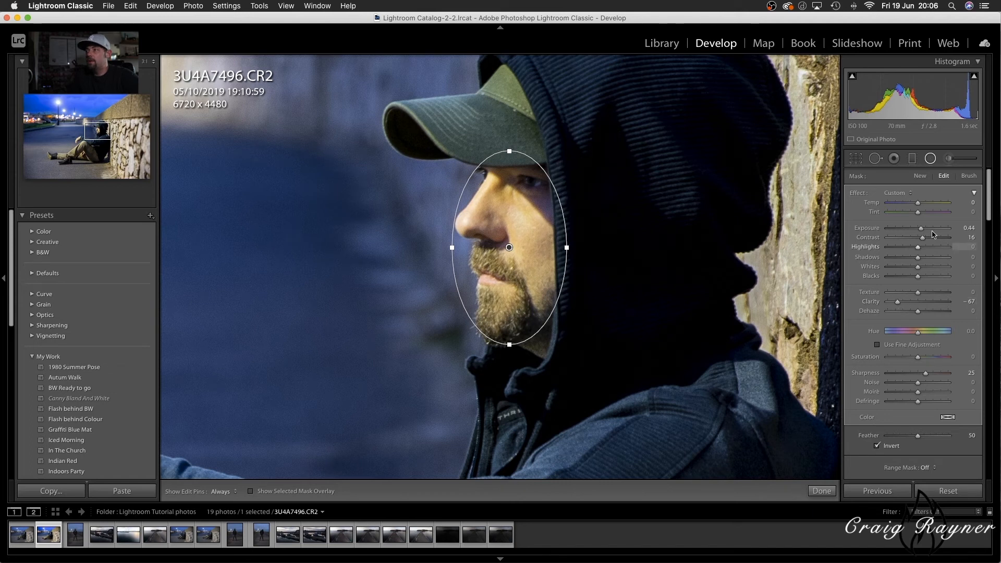
pyautogui.moveTo(928, 232); pyautogui.dragTo(929, 232)
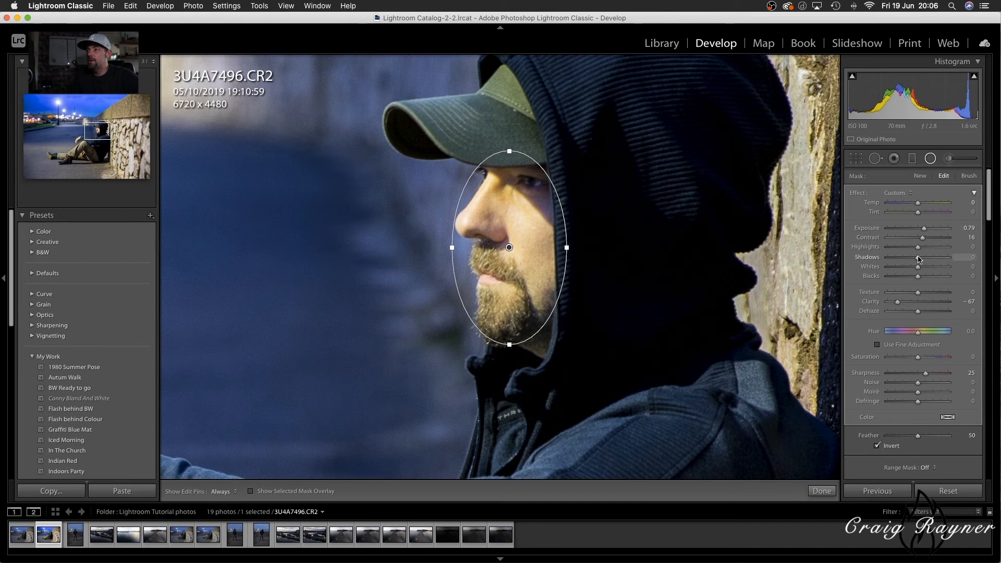
pyautogui.moveTo(911, 259)
pyautogui.mouseDown()
pyautogui.moveTo(928, 257)
pyautogui.moveTo(913, 276)
pyautogui.mouseUp()
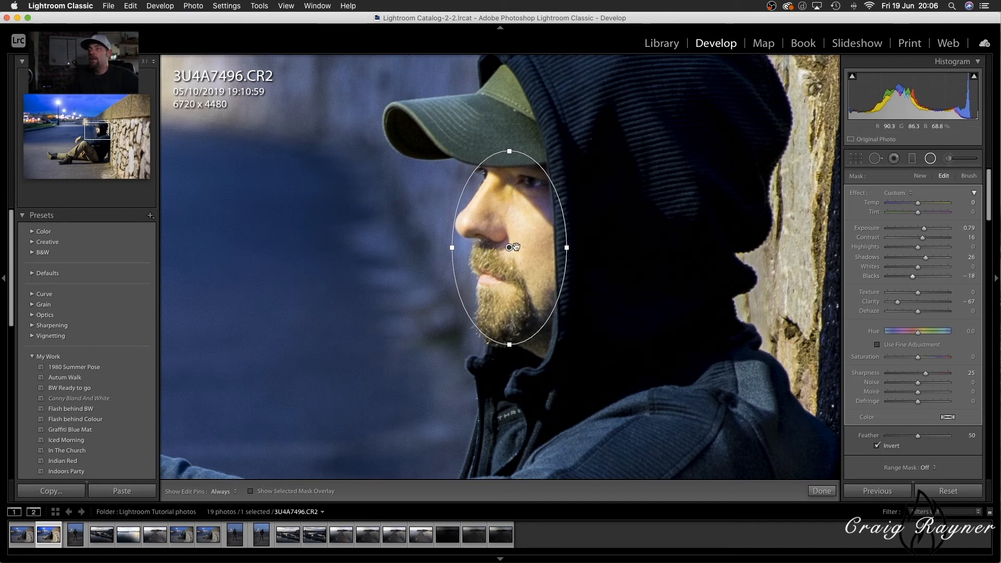
pyautogui.press('z')
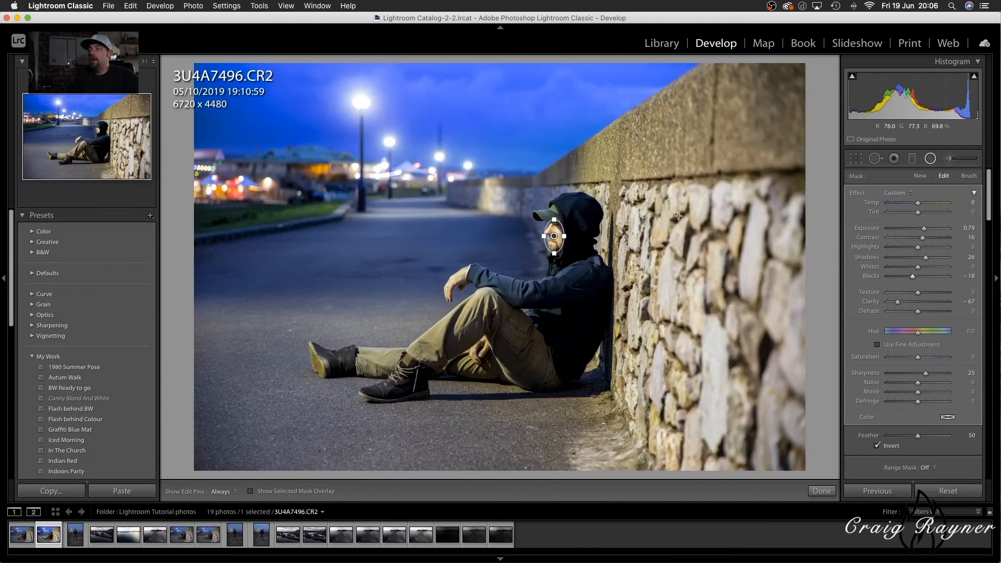
pyautogui.click(933, 160)
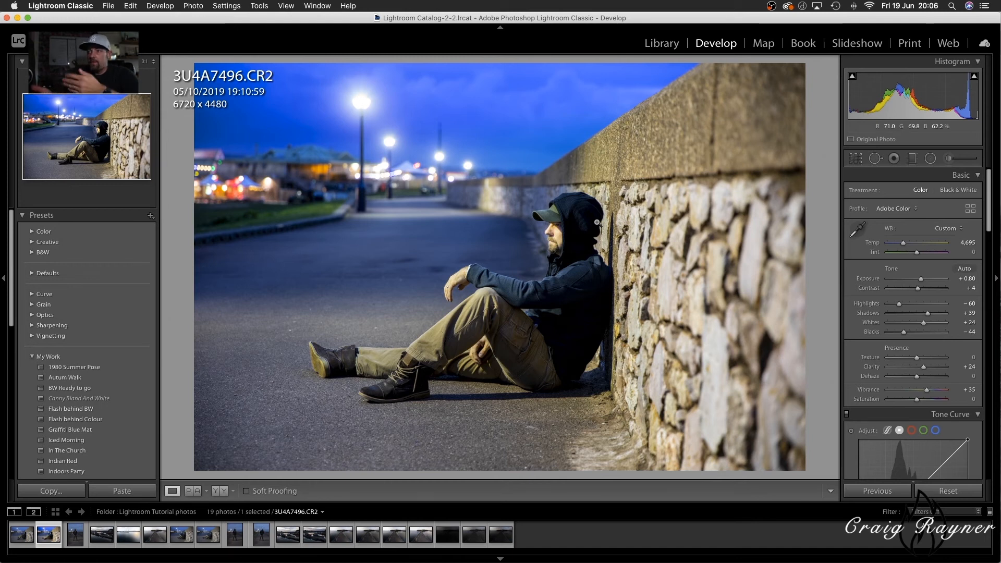
# Try the lens profile corrections on the photo, comparing it with and without them, and leave them disabled.
pyautogui.moveTo(990, 223); pyautogui.dragTo(990, 431)
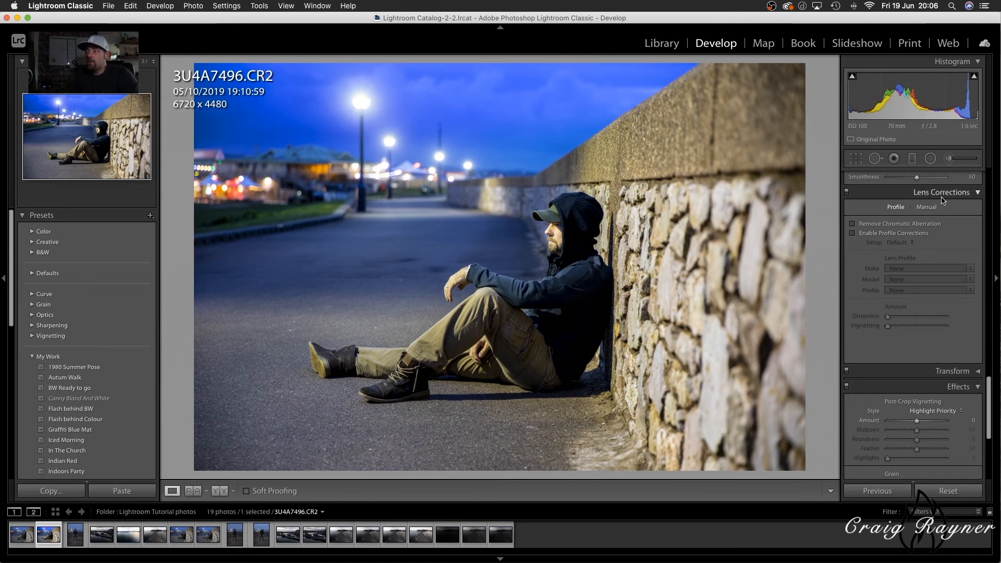
pyautogui.click(853, 234)
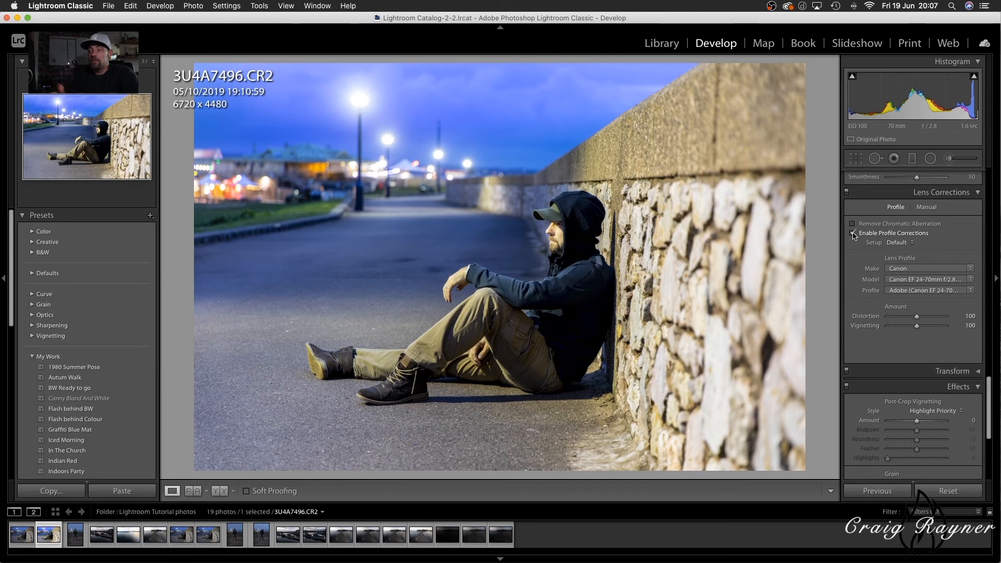
pyautogui.click(854, 234)
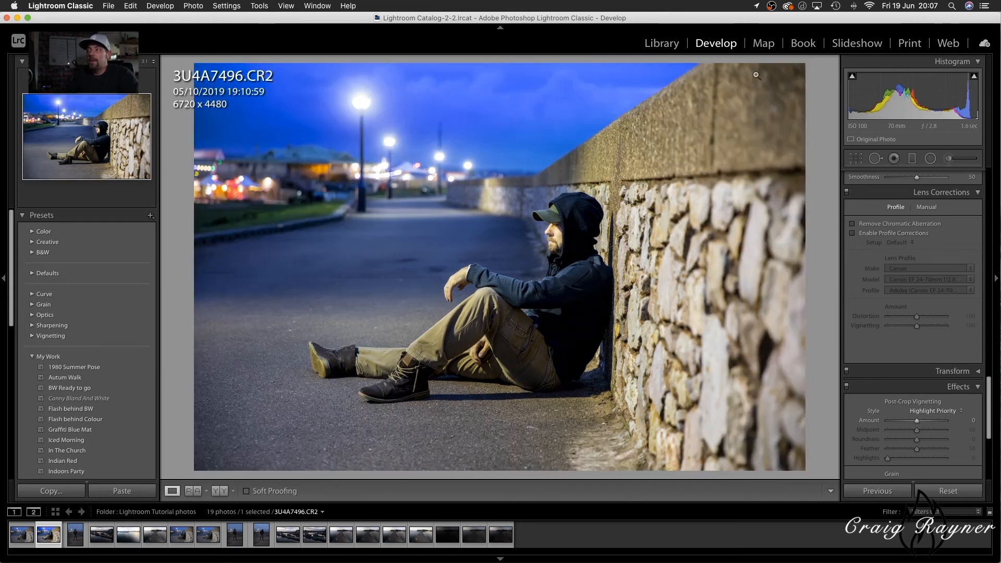
pyautogui.click(853, 234)
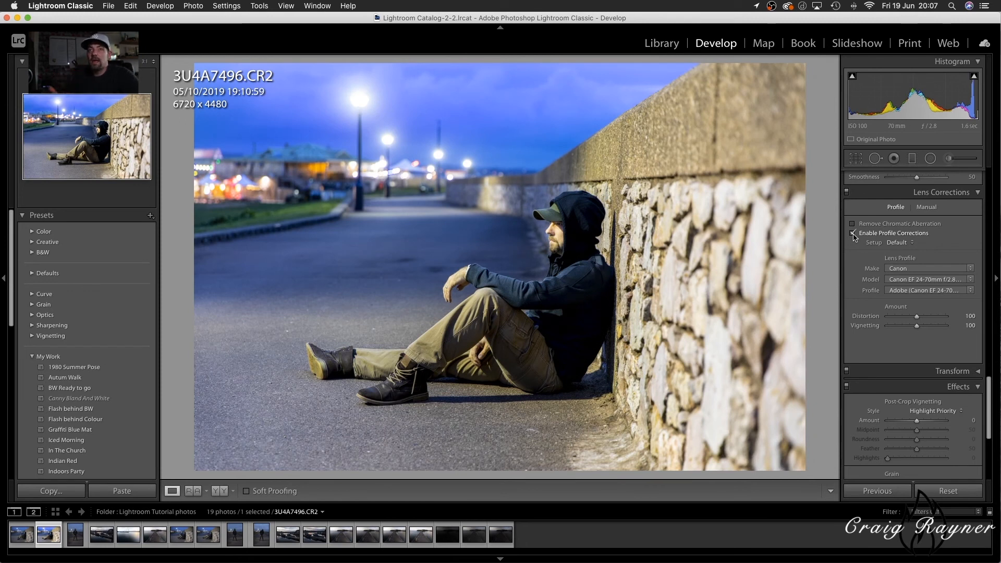
pyautogui.click(854, 235)
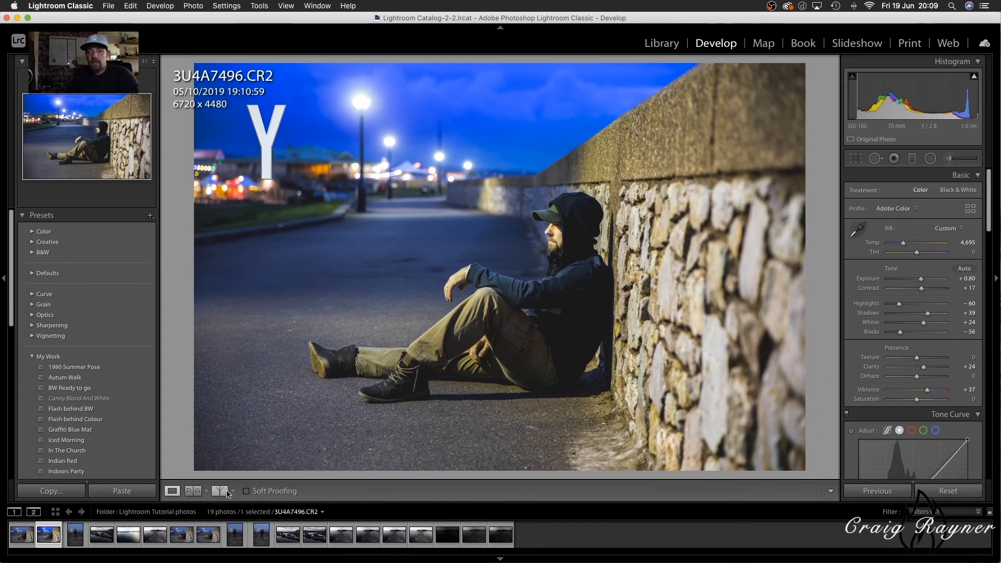
# Compare the edited photo with its original, first side by side and then by switching the full-size view between before and after.
pyautogui.click(228, 494)
pyautogui.click(238, 502)
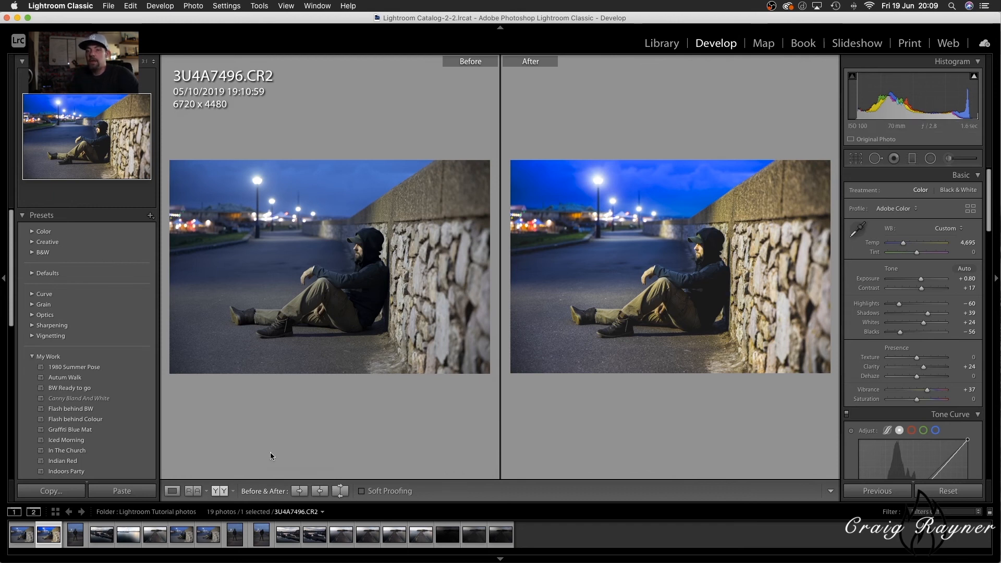
pyautogui.press('y')
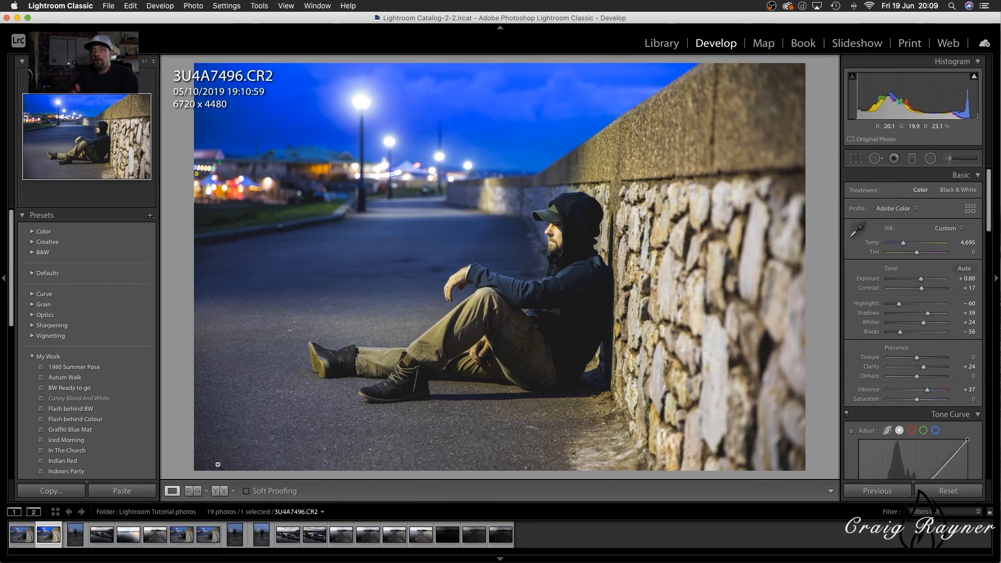
pyautogui.press('\\')
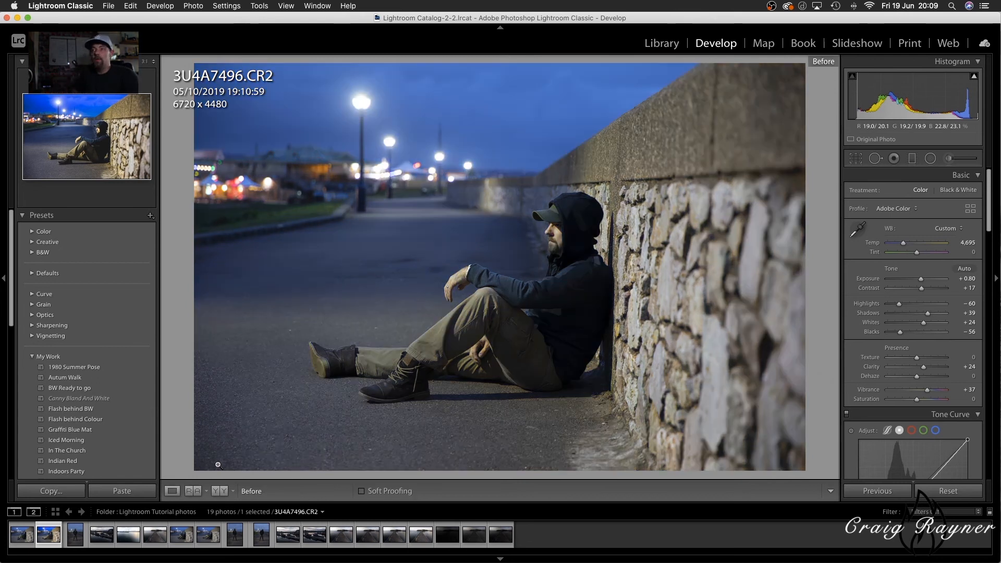
pyautogui.press('\\')
pyautogui.press('\\')
pyautogui.press('\\')
pyautogui.press('\\')
pyautogui.press('\\')
pyautogui.press('\\')
pyautogui.press('\\')
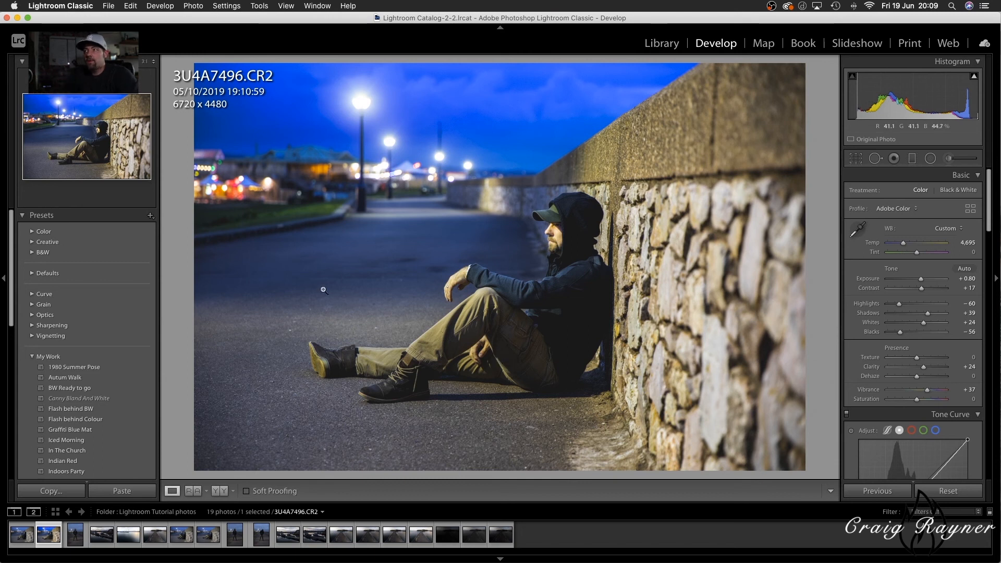
pyautogui.click(662, 42)
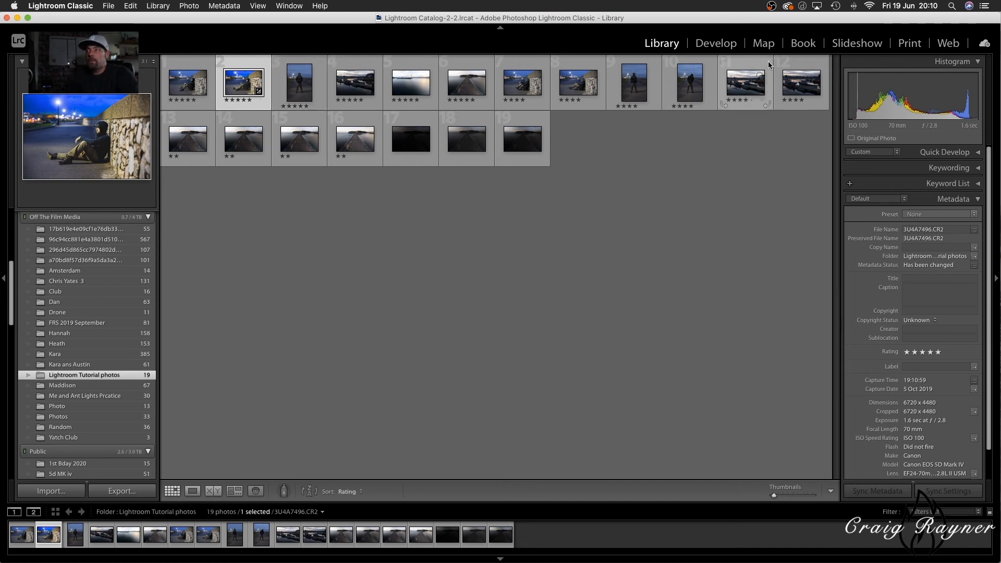
pyautogui.click(717, 43)
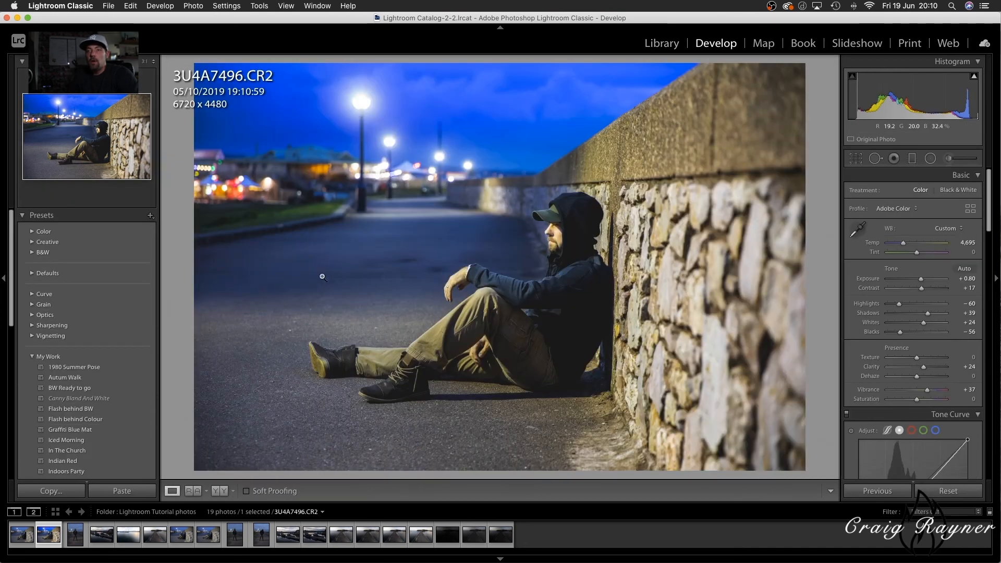
# Save the photo's Develop settings as a new preset named "Preset 1" in the My Work group.
pyautogui.click(150, 215)
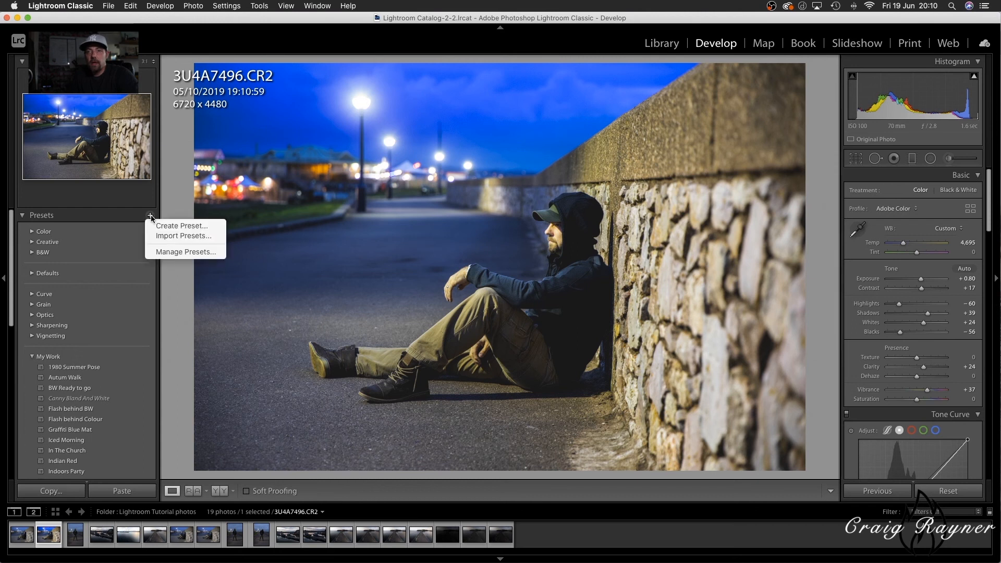
pyautogui.click(175, 226)
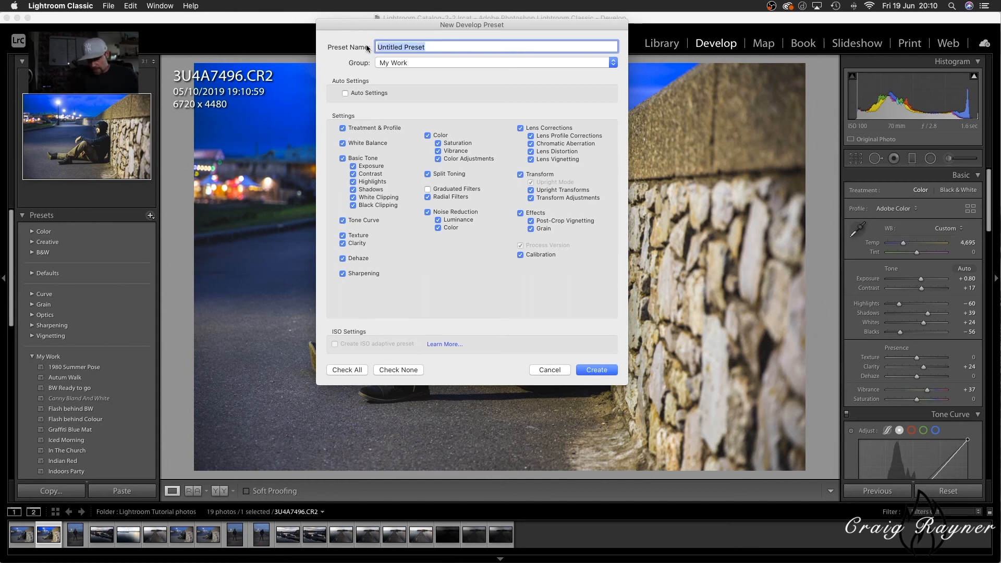
pyautogui.write('Preset 1')
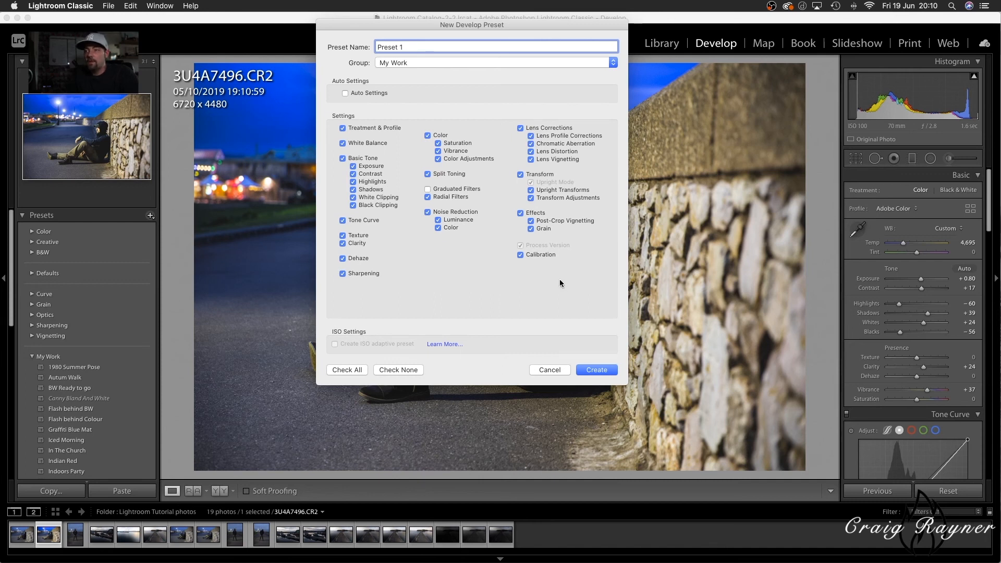
pyautogui.click(597, 370)
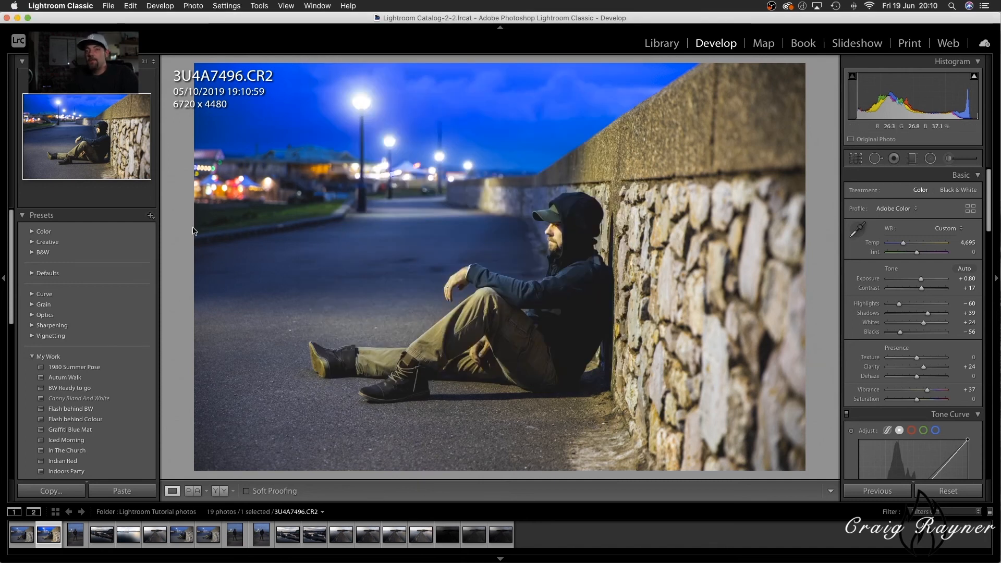
# Apply Preset 1 to the portrait-format photo of the standing man, 3U4A7494.CR2.
pyautogui.scroll(-5, 18, 320)
pyautogui.scroll(1, 18, 319)
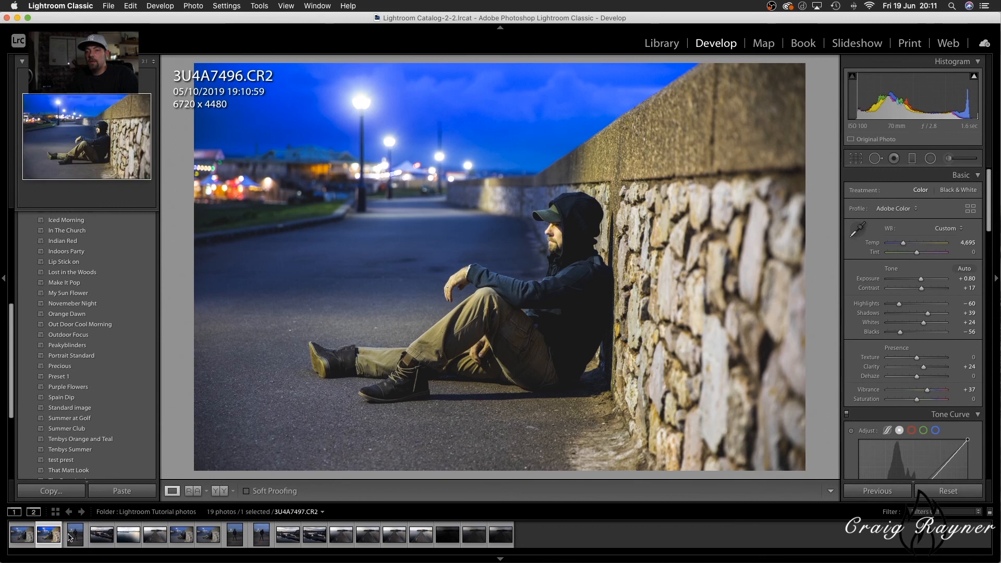
pyautogui.click(76, 537)
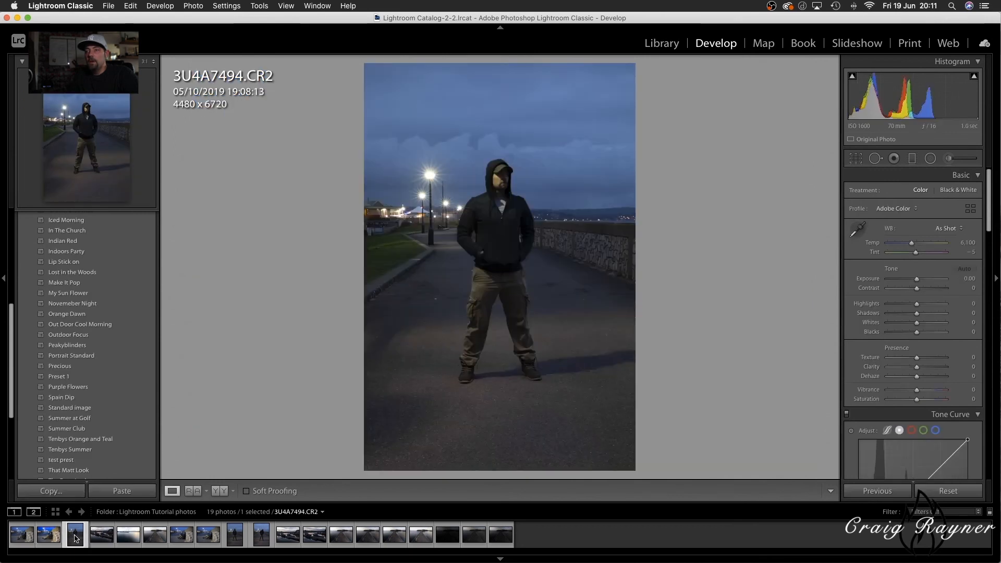
pyautogui.click(74, 382)
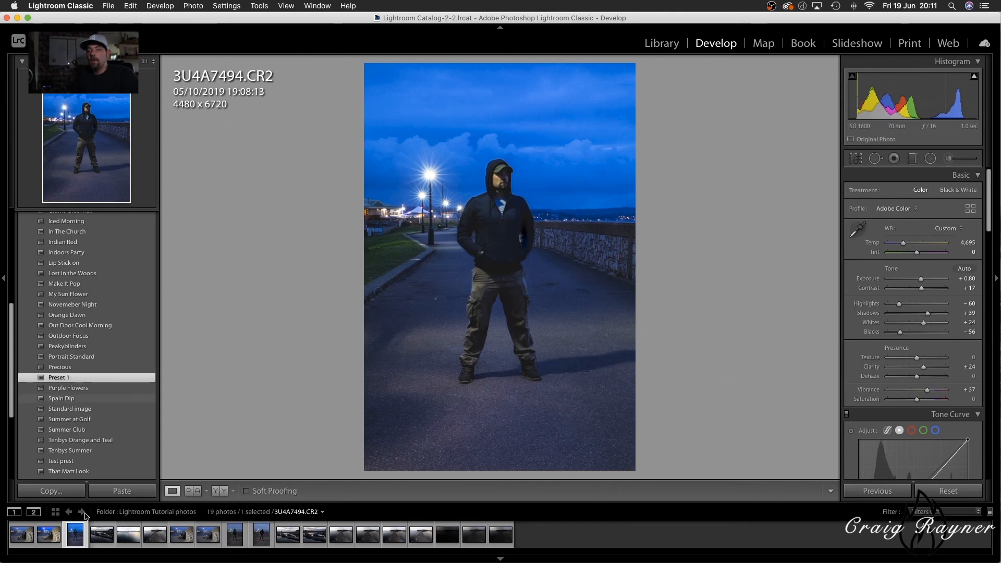
# Delete the misplaced Radial Filter that the preset put on the standing man's jacket, and close the filter tool.
pyautogui.click(932, 160)
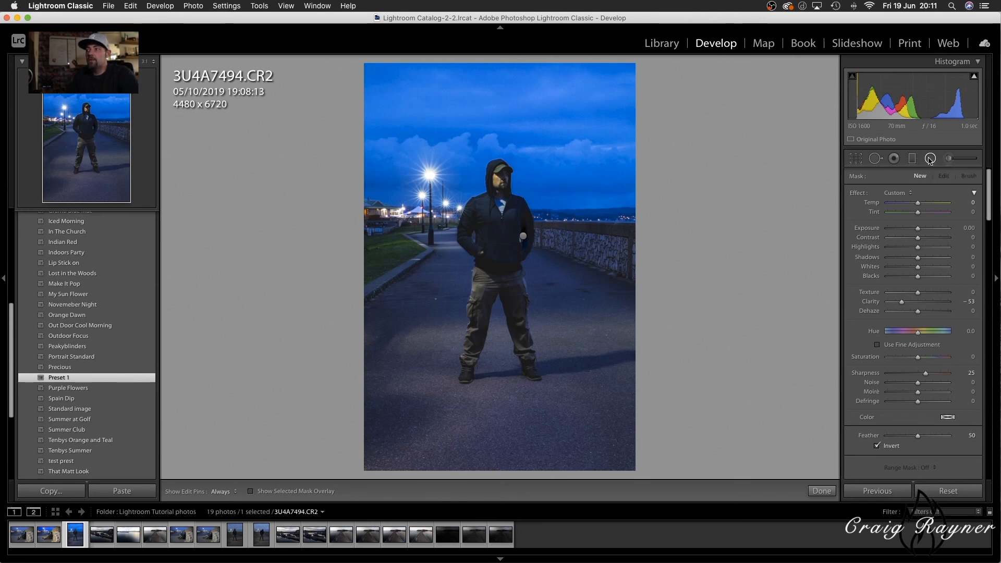
pyautogui.click(523, 237)
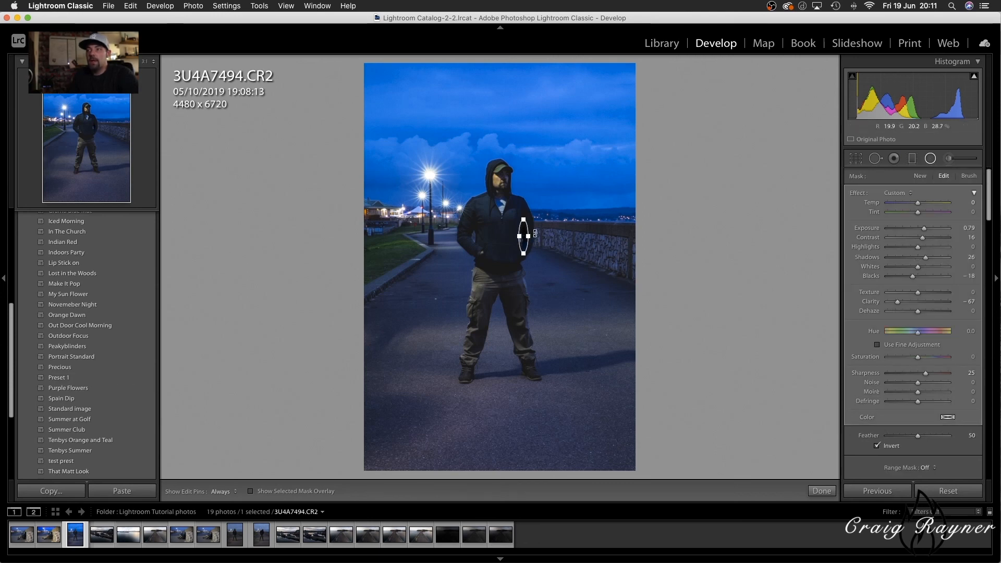
pyautogui.press('Delete')
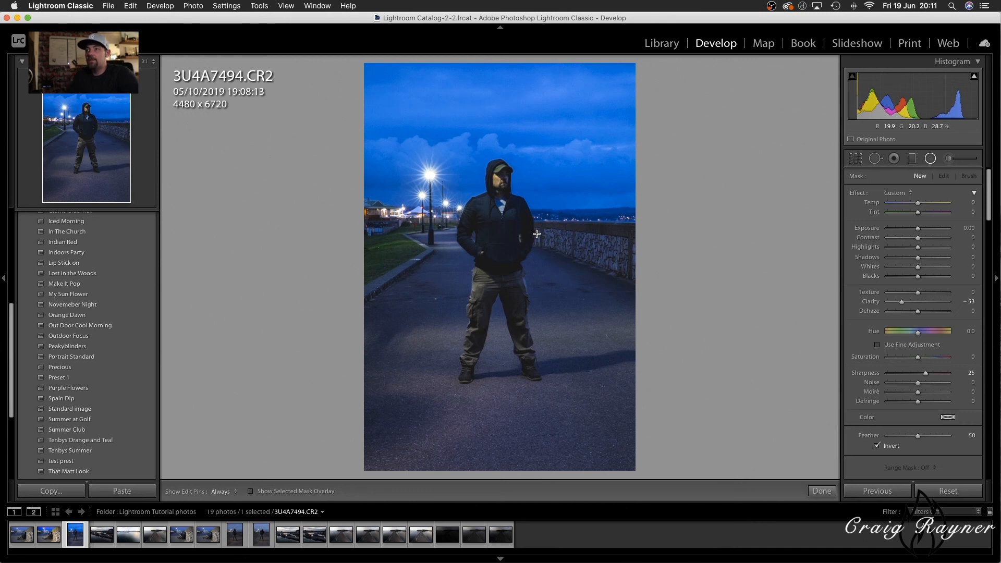
pyautogui.click(932, 161)
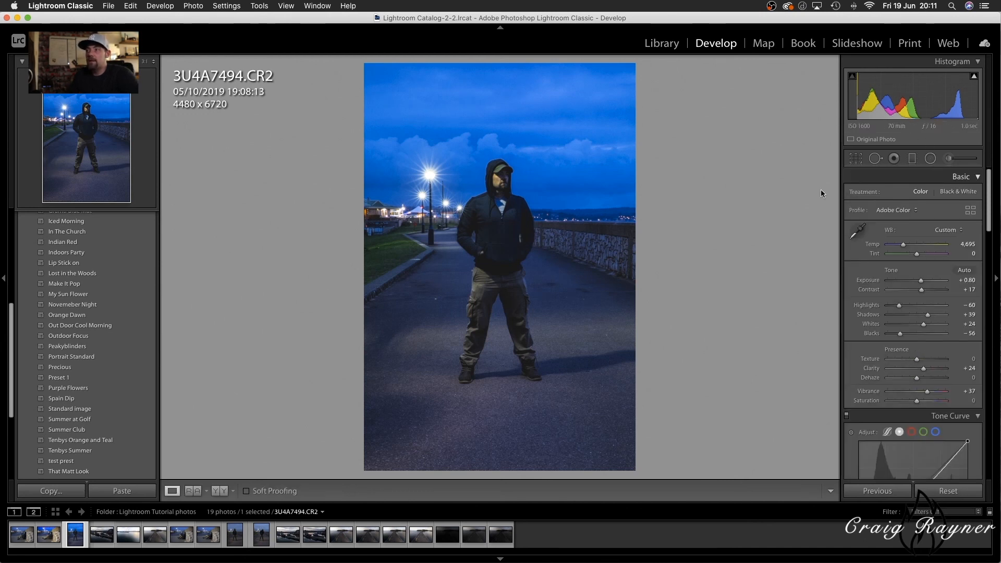
# Apply Preset 1 to the other seated-man photo, 3U4A7497.CR2, and move and tilt its Radial Filter over the man's face.
pyautogui.click(20, 535)
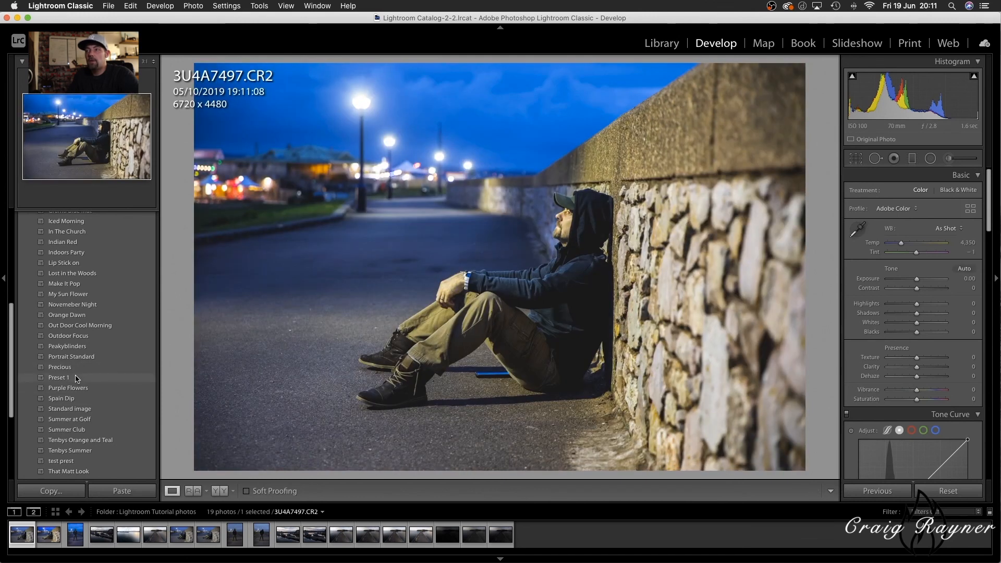
pyautogui.click(77, 378)
pyautogui.click(931, 159)
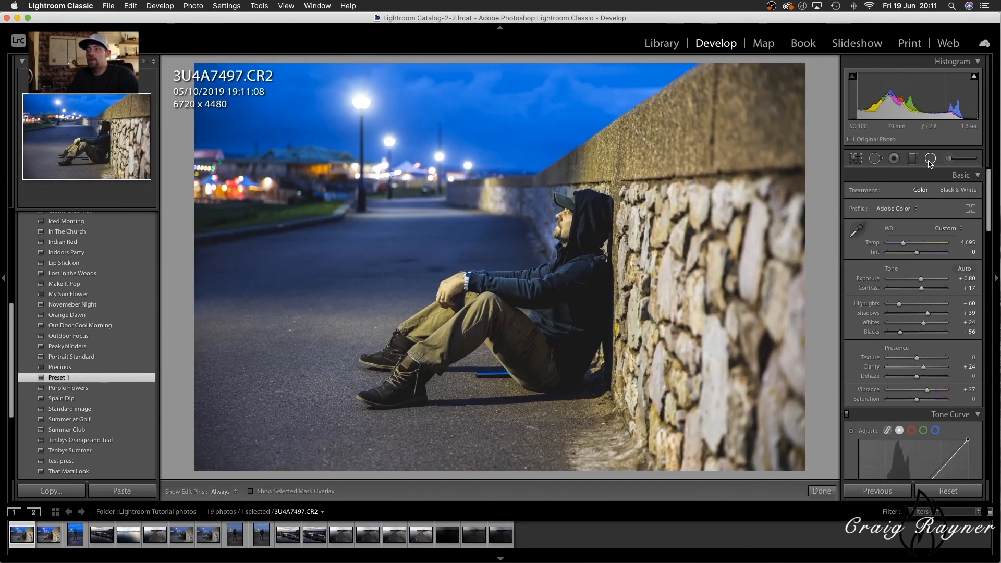
pyautogui.moveTo(561, 224); pyautogui.dragTo(572, 241)
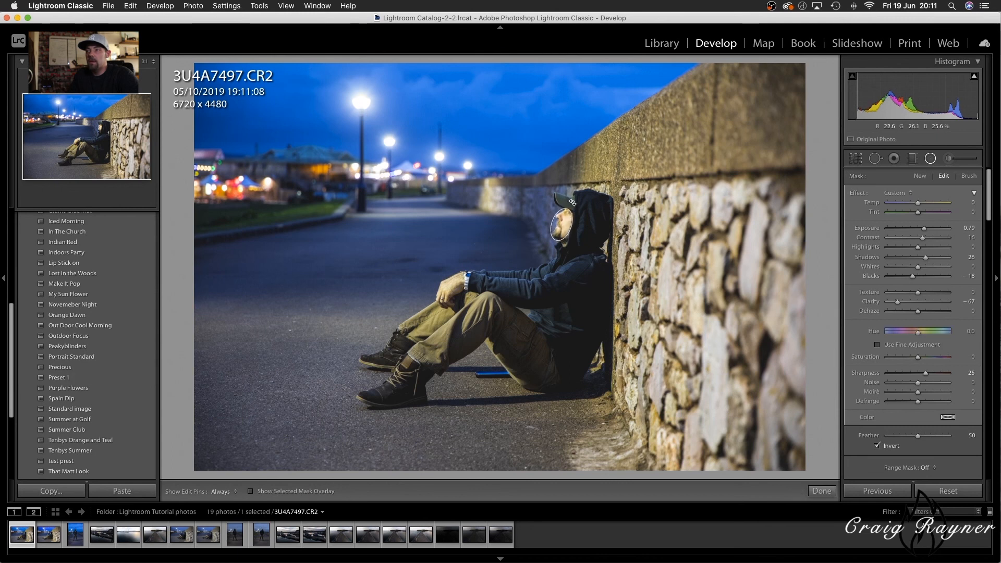
pyautogui.click(567, 224)
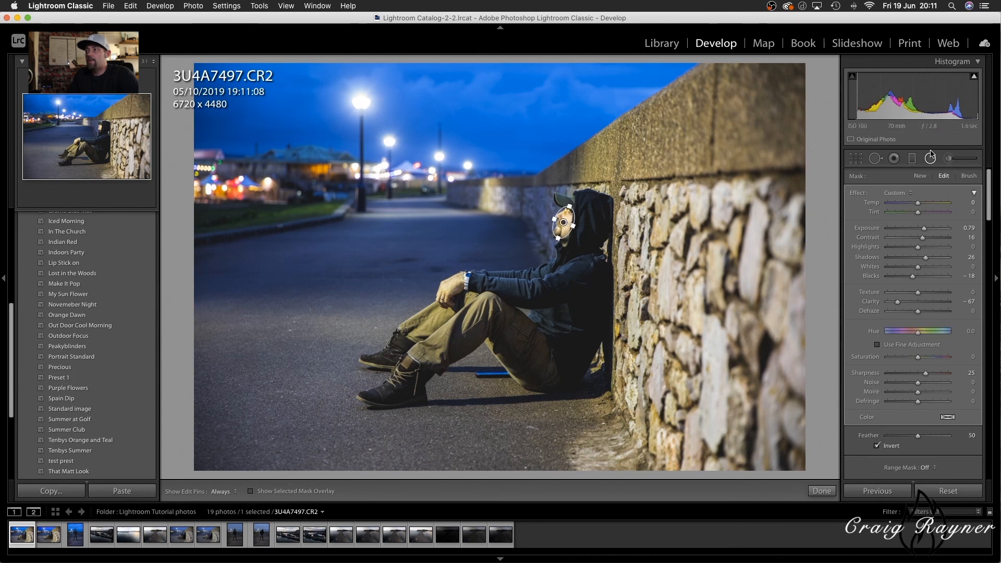
pyautogui.click(931, 159)
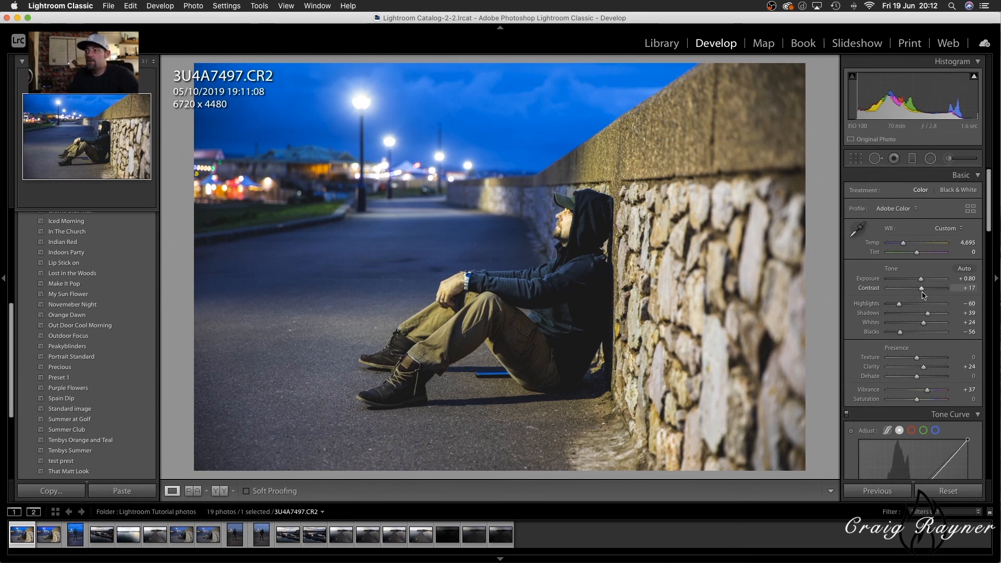
# Set Exposure to +0.90 on the seated-man photo 3U4A7497.CR2, and Exposure to +1.20 and Shadows to +57 on the standing-man photo.
pyautogui.moveTo(922, 279); pyautogui.dragTo(922, 279)
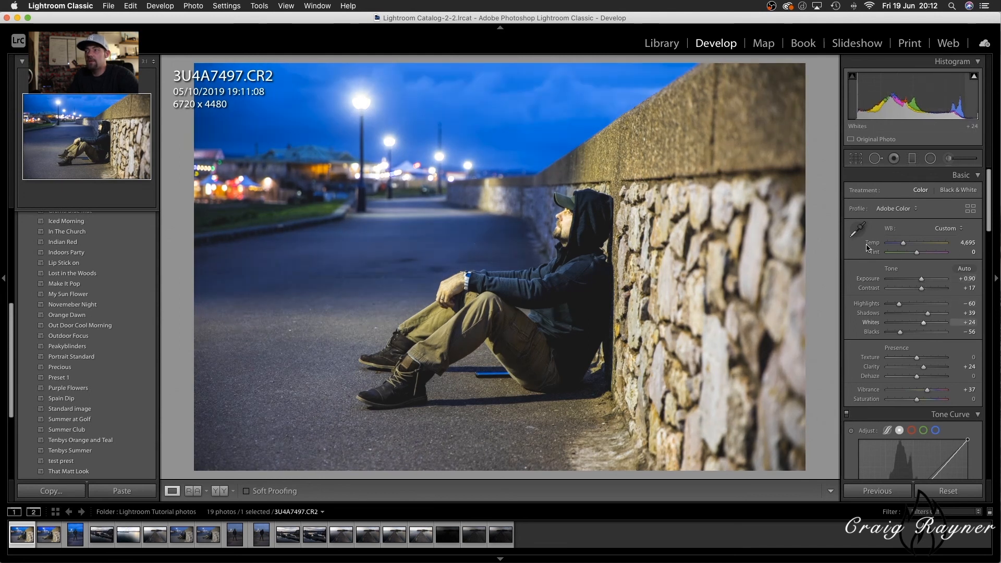
pyautogui.click(76, 537)
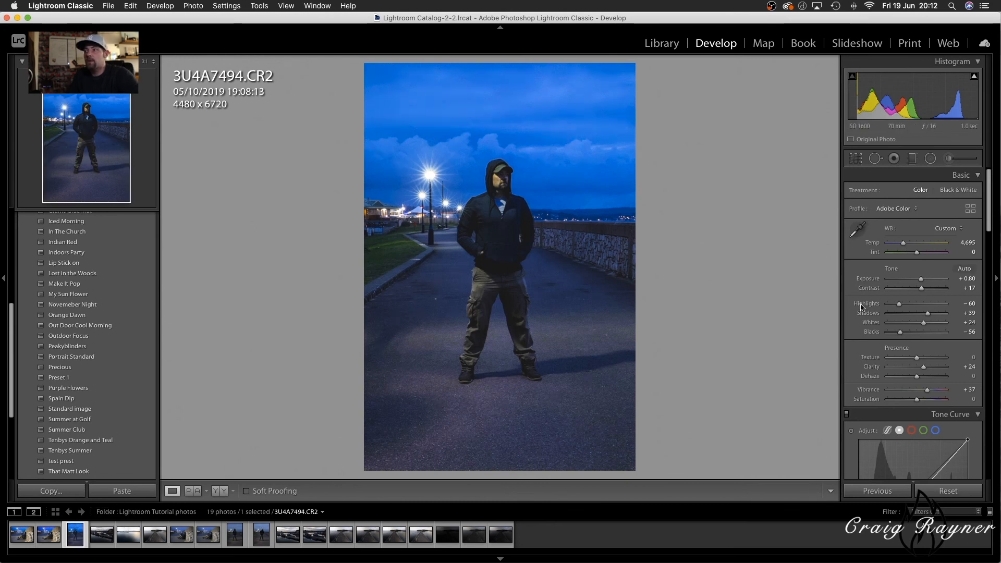
pyautogui.moveTo(921, 280); pyautogui.dragTo(924, 281)
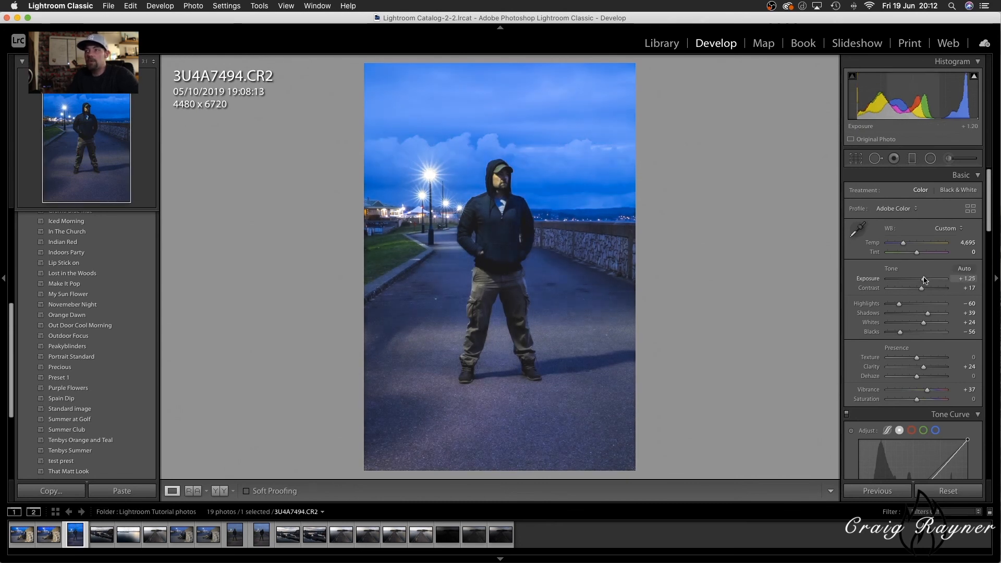
pyautogui.moveTo(929, 313); pyautogui.dragTo(935, 315)
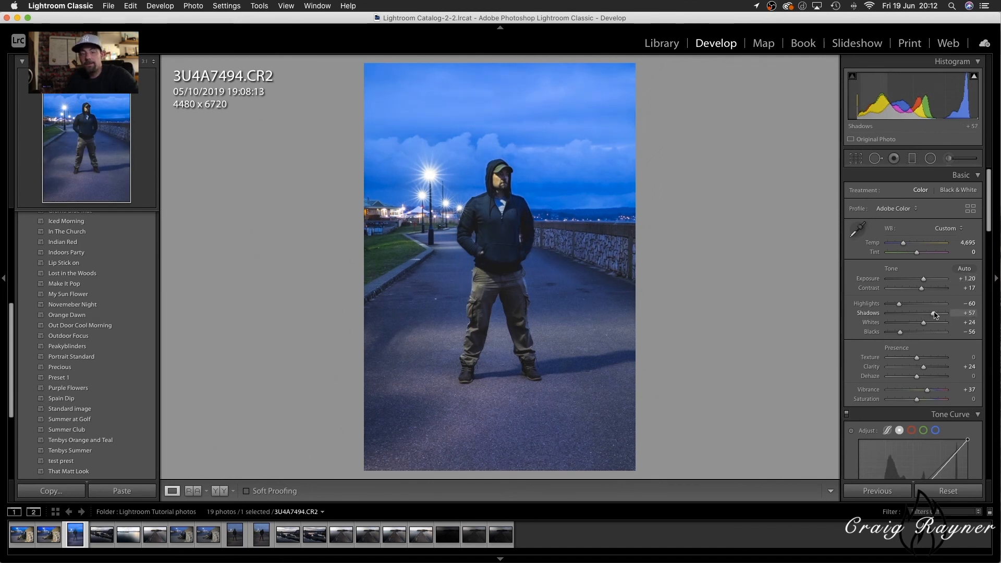